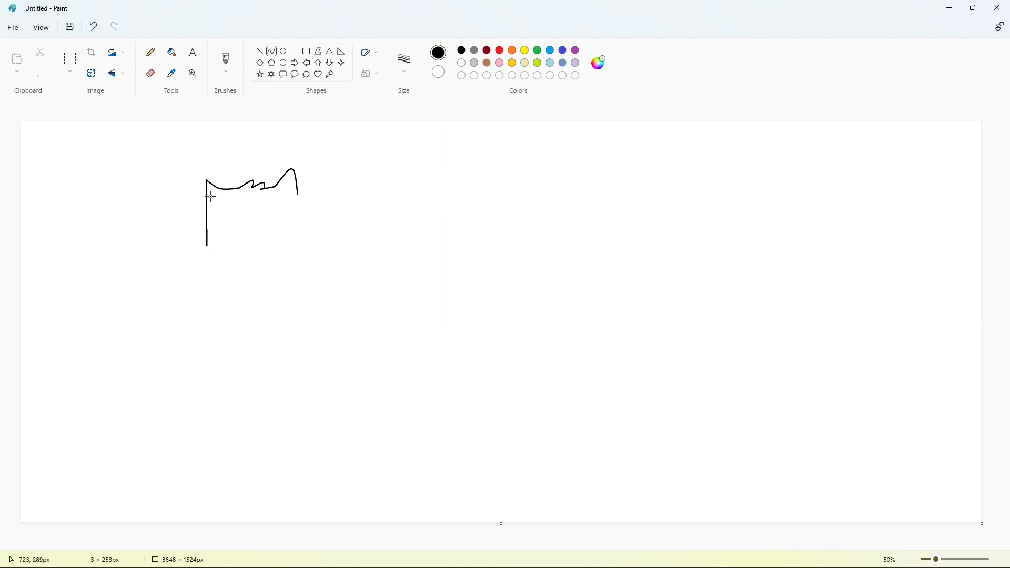
- Complete the outer outline of a block letter L with curved lines, adding small fur tufts along its sides
{"action": "left_click_drag", "start_coordinate": [210, 197], "coordinate": [236, 168]}
{"action": "mouse_move", "coordinate": [208, 258]}
{"action": "left_mouse_down"}
{"action": "mouse_move", "coordinate": [209, 328]}
{"action": "mouse_move", "coordinate": [208, 289]}
{"action": "mouse_move", "coordinate": [199, 331]}
{"action": "left_mouse_up"}
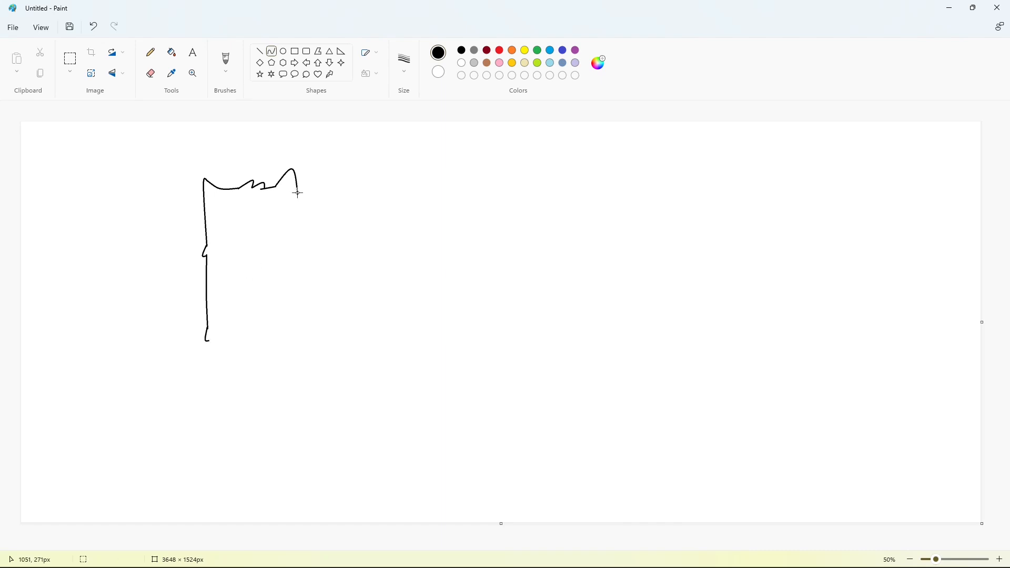
{"action": "left_click_drag", "start_coordinate": [299, 206], "coordinate": [304, 265]}
{"action": "left_click_drag", "start_coordinate": [334, 291], "coordinate": [347, 331]}
{"action": "key", "text": "ctrl+z"}
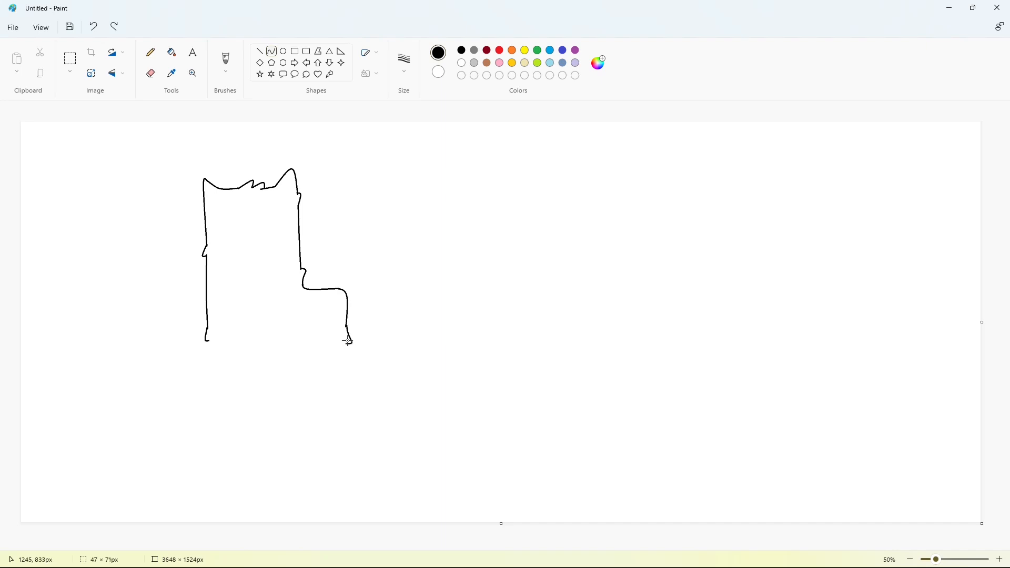
{"action": "mouse_move", "coordinate": [349, 343]}
{"action": "left_mouse_down"}
{"action": "mouse_move", "coordinate": [348, 362]}
{"action": "mouse_move", "coordinate": [215, 361]}
{"action": "left_mouse_up"}
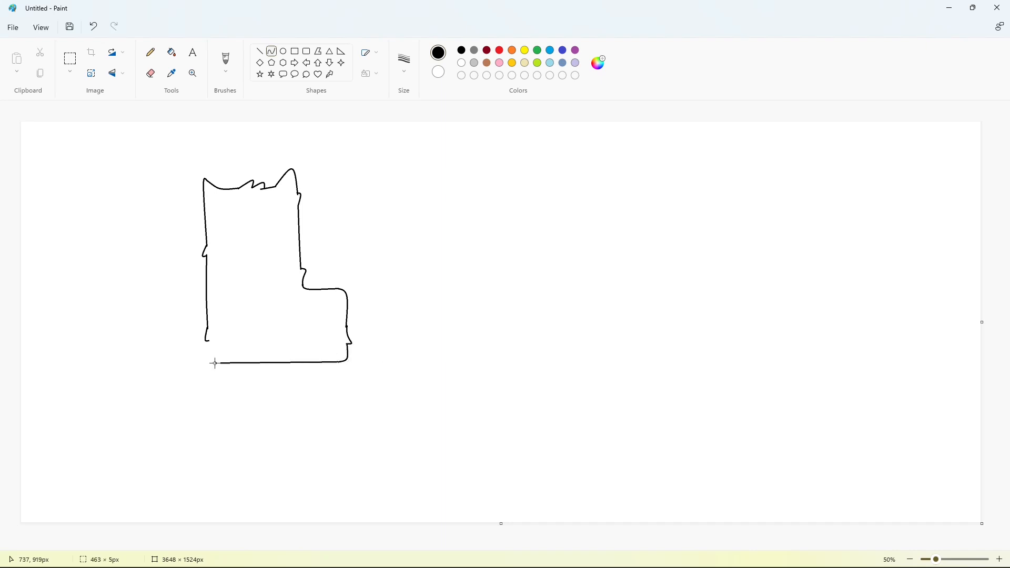
{"action": "left_click_drag", "start_coordinate": [390, 370], "coordinate": [211, 362]}
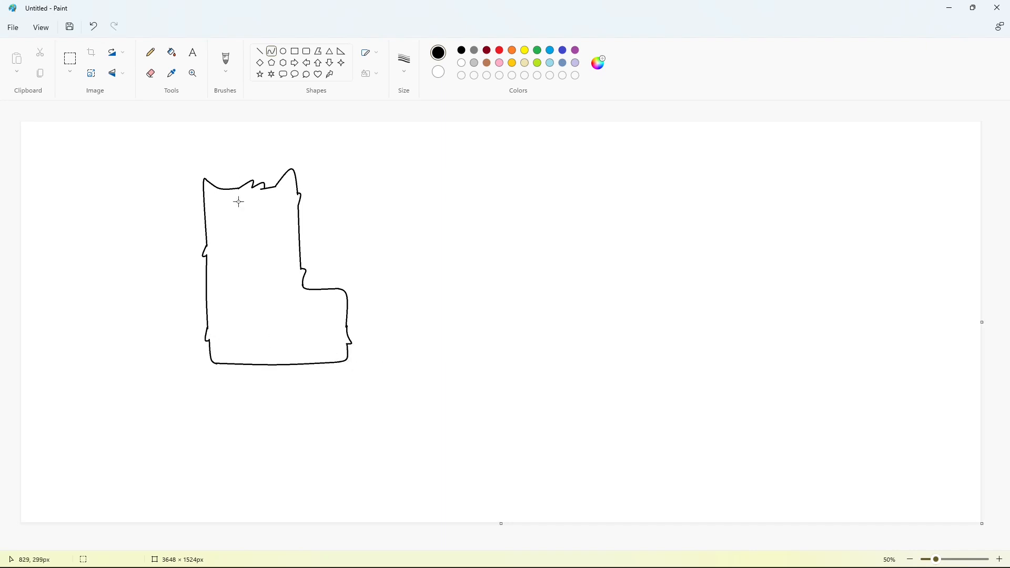
- Draw an inner outline inside the L, leaving a thicker base, and fill the band between the outlines with black
{"action": "left_click_drag", "start_coordinate": [217, 198], "coordinate": [290, 184]}
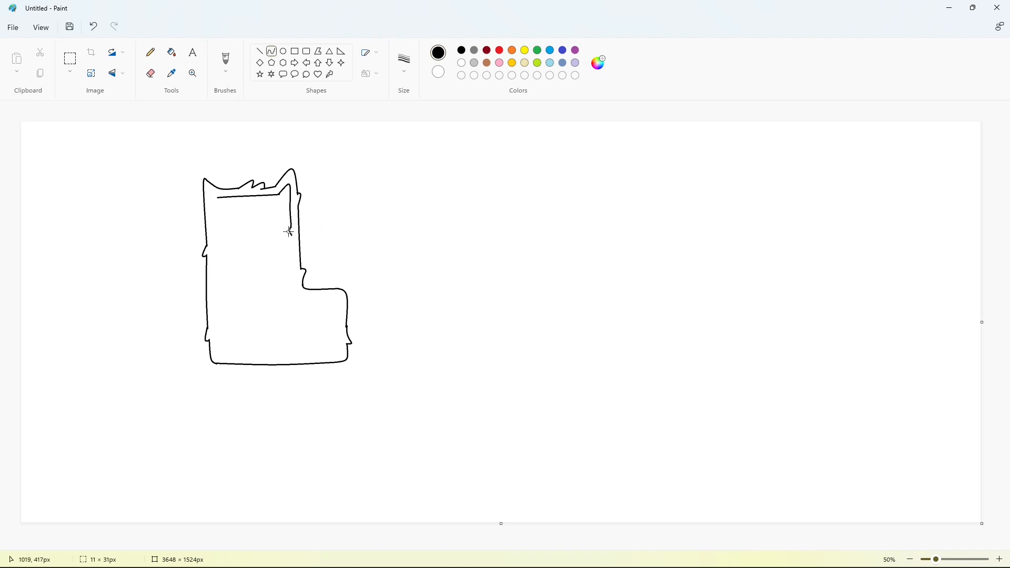
{"action": "mouse_move", "coordinate": [294, 237]}
{"action": "left_mouse_down"}
{"action": "mouse_move", "coordinate": [299, 296]}
{"action": "mouse_move", "coordinate": [384, 293]}
{"action": "mouse_move", "coordinate": [344, 334]}
{"action": "mouse_move", "coordinate": [224, 346]}
{"action": "mouse_move", "coordinate": [239, 344]}
{"action": "left_mouse_up"}
{"action": "left_click_drag", "start_coordinate": [215, 302], "coordinate": [248, 140]}
{"action": "left_click", "coordinate": [213, 273]}
{"action": "key", "text": "Escape"}
{"action": "left_click", "coordinate": [171, 53]}
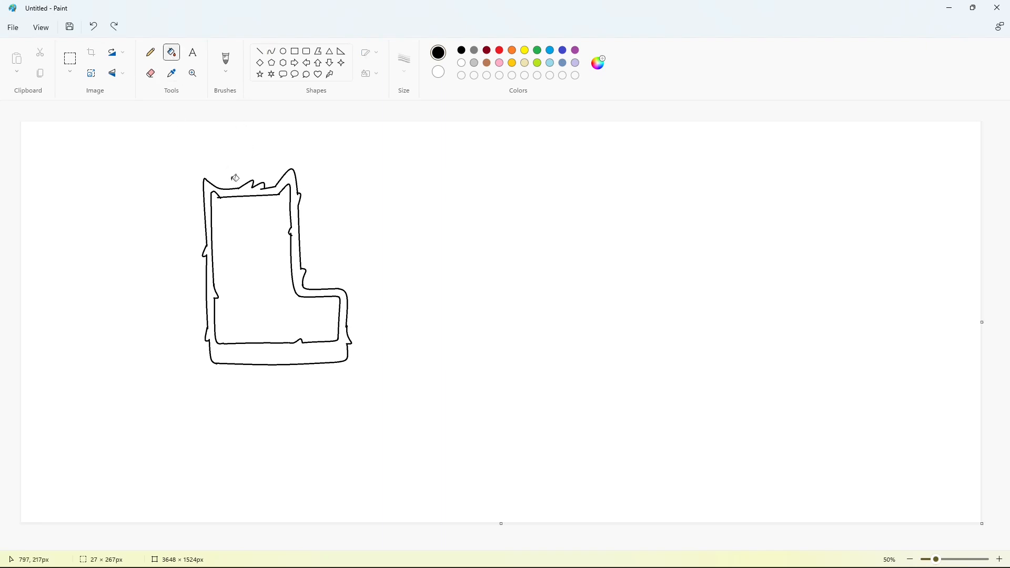
{"action": "left_click", "coordinate": [243, 192]}
- Trim the L's upper-left inner corner with a short white line, and restore black as the drawing color
{"action": "left_click", "coordinate": [1000, 559]}
{"action": "left_click", "coordinate": [259, 51]}
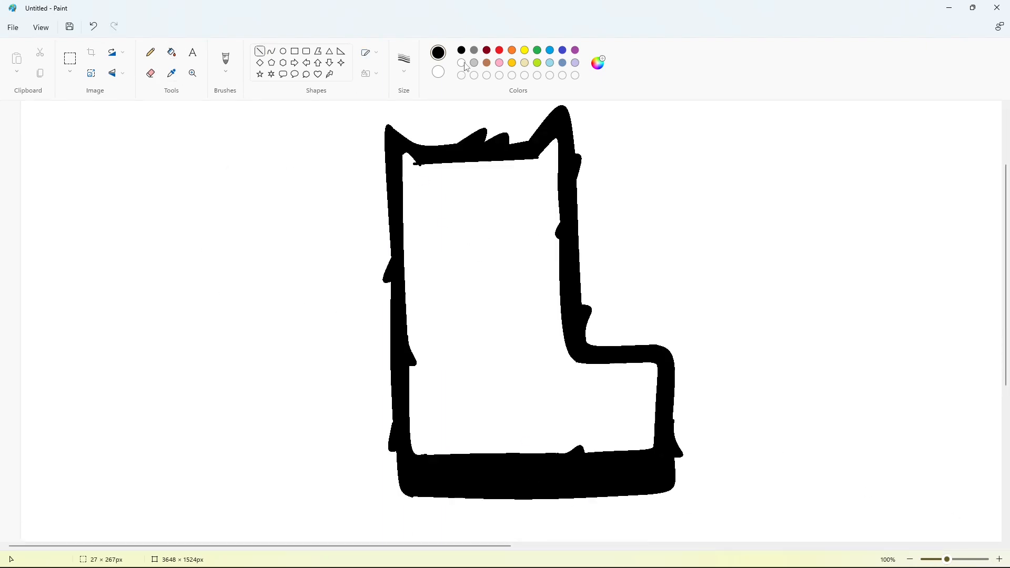
{"action": "left_click", "coordinate": [462, 63]}
{"action": "left_click_drag", "start_coordinate": [413, 162], "coordinate": [427, 173]}
{"action": "scroll", "coordinate": [499, 308], "scroll_direction": "down", "scroll_amount": 2}
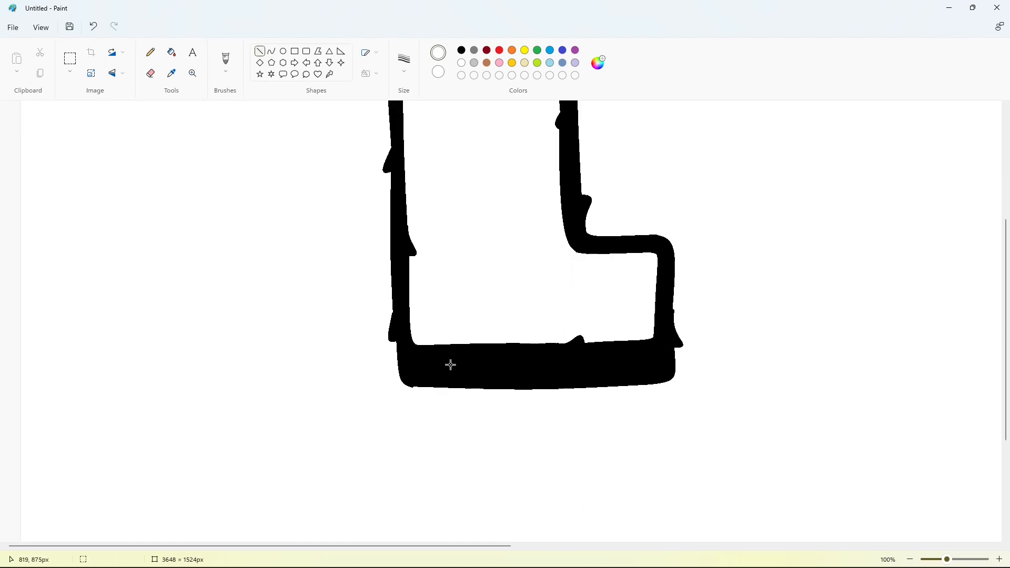
{"action": "left_click", "coordinate": [462, 51]}
{"action": "scroll", "coordinate": [721, 444], "scroll_direction": "up", "scroll_amount": 2}
{"action": "left_click", "coordinate": [911, 560]}
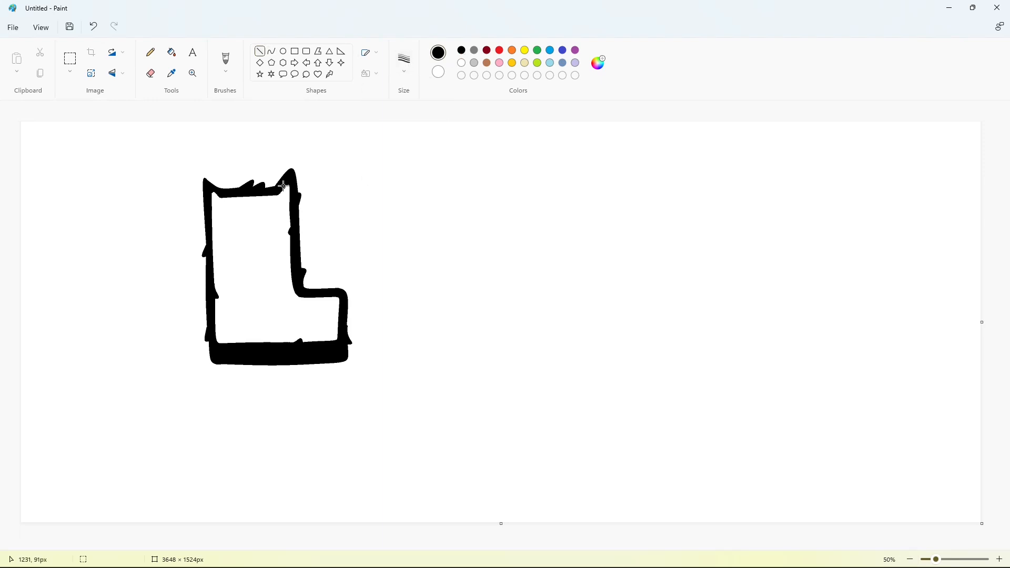
- Scatter short, thick black curved fur strokes across the white interior of the L
{"action": "left_click", "coordinate": [272, 51]}
{"action": "left_click", "coordinate": [262, 213]}
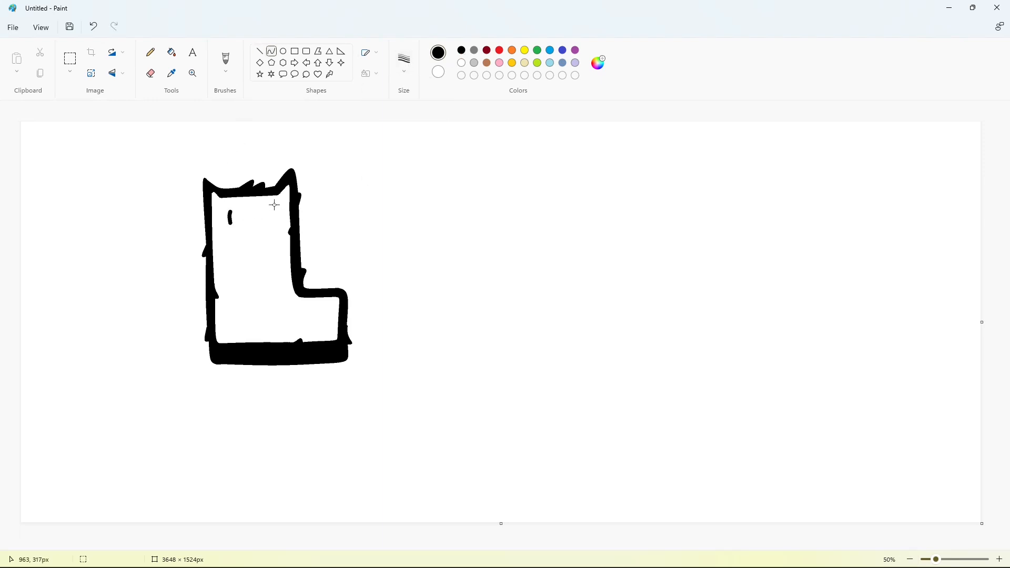
{"action": "left_click", "coordinate": [334, 205]}
{"action": "mouse_move", "coordinate": [264, 235]}
{"action": "left_mouse_down"}
{"action": "mouse_move", "coordinate": [268, 244]}
{"action": "mouse_move", "coordinate": [229, 270]}
{"action": "mouse_move", "coordinate": [237, 287]}
{"action": "mouse_move", "coordinate": [315, 320]}
{"action": "mouse_move", "coordinate": [229, 317]}
{"action": "mouse_move", "coordinate": [265, 316]}
{"action": "left_mouse_up"}
{"action": "left_click", "coordinate": [265, 240]}
{"action": "left_click", "coordinate": [343, 239]}
{"action": "left_click", "coordinate": [228, 255]}
{"action": "key", "text": "ctrl+z"}
{"action": "left_click", "coordinate": [227, 261]}
{"action": "left_click", "coordinate": [227, 259]}
{"action": "left_click", "coordinate": [238, 279]}
{"action": "left_click", "coordinate": [238, 278]}
{"action": "left_click", "coordinate": [279, 291]}
{"action": "left_click", "coordinate": [279, 290]}
{"action": "left_click", "coordinate": [313, 314]}
{"action": "left_click", "coordinate": [313, 313]}
{"action": "left_click", "coordinate": [267, 328]}
{"action": "left_click", "coordinate": [268, 328]}
{"action": "left_click", "coordinate": [228, 319]}
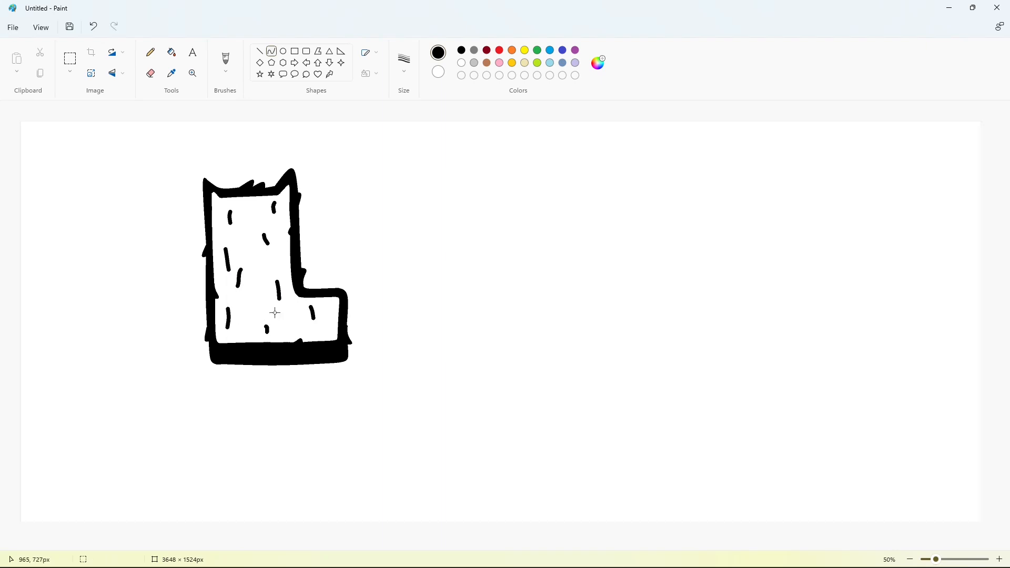
{"action": "left_click", "coordinate": [404, 63]}
{"action": "left_click", "coordinate": [416, 136]}
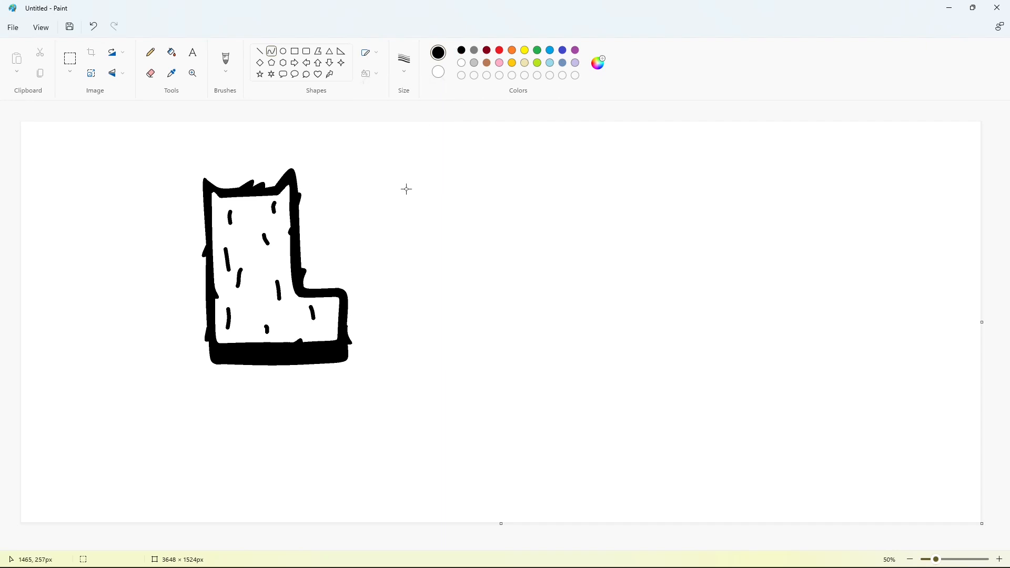
{"action": "left_click_drag", "start_coordinate": [371, 236], "coordinate": [455, 327]}
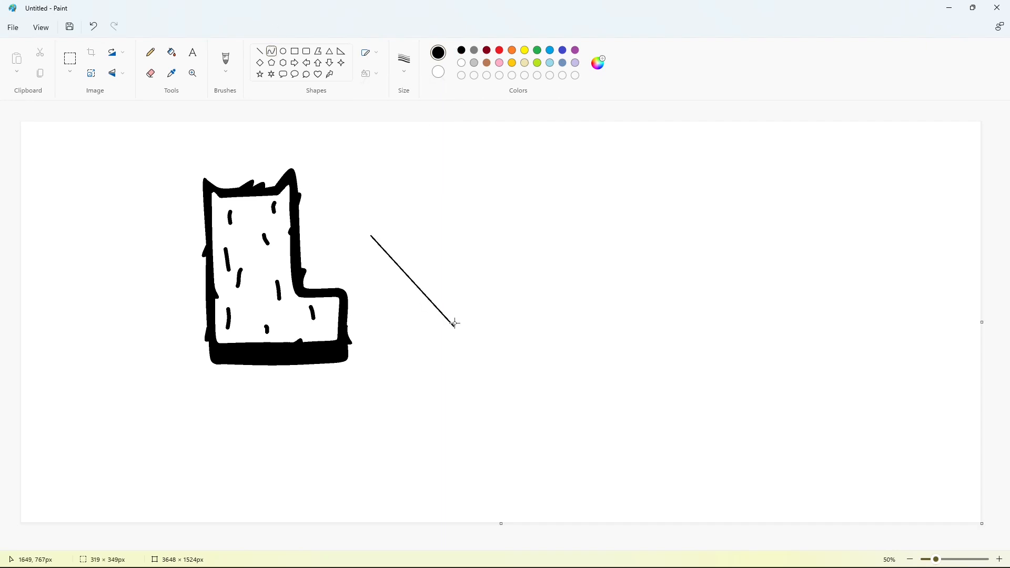
{"action": "key", "text": "ctrl+z"}
{"action": "left_click", "coordinate": [405, 66]}
{"action": "left_click", "coordinate": [410, 162]}
{"action": "left_click", "coordinate": [283, 51]}
{"action": "left_click_drag", "start_coordinate": [370, 248], "coordinate": [475, 351]}
{"action": "left_click_drag", "start_coordinate": [421, 241], "coordinate": [421, 226]}
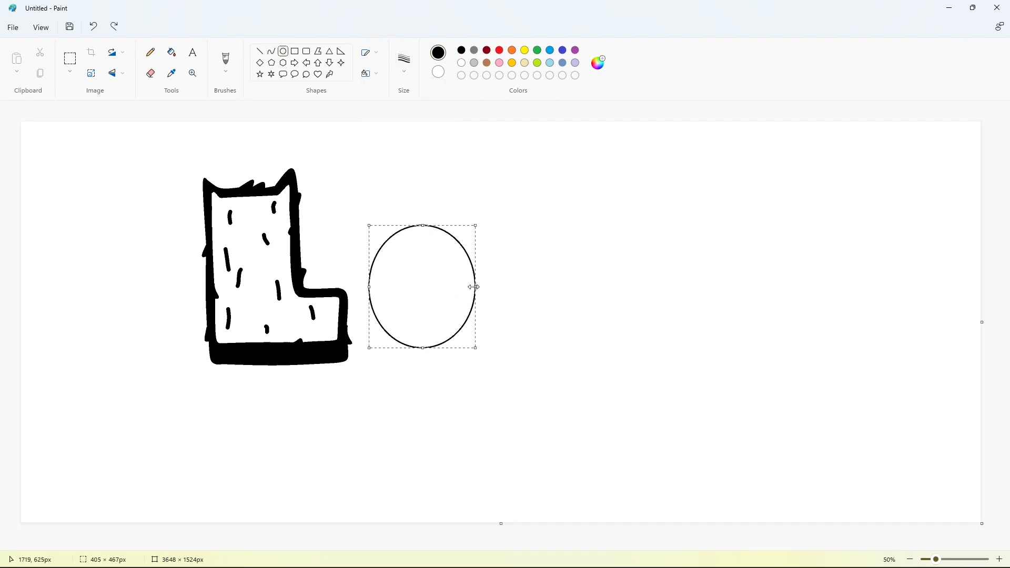
{"action": "left_click_drag", "start_coordinate": [476, 286], "coordinate": [485, 286]}
{"action": "left_click_drag", "start_coordinate": [368, 287], "coordinate": [361, 288]}
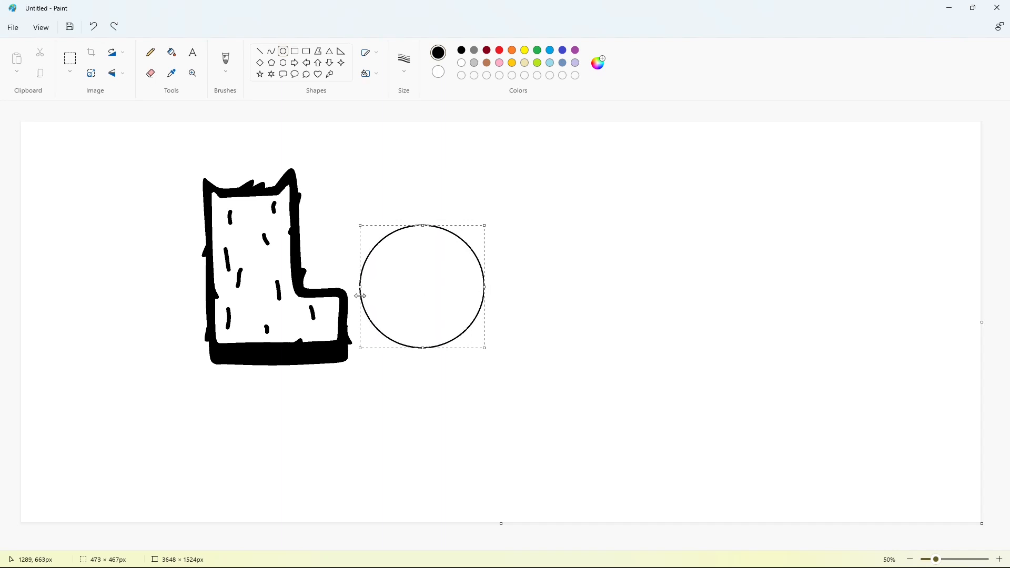
{"action": "left_click", "coordinate": [519, 251]}
{"action": "key", "text": "ctrl+z"}
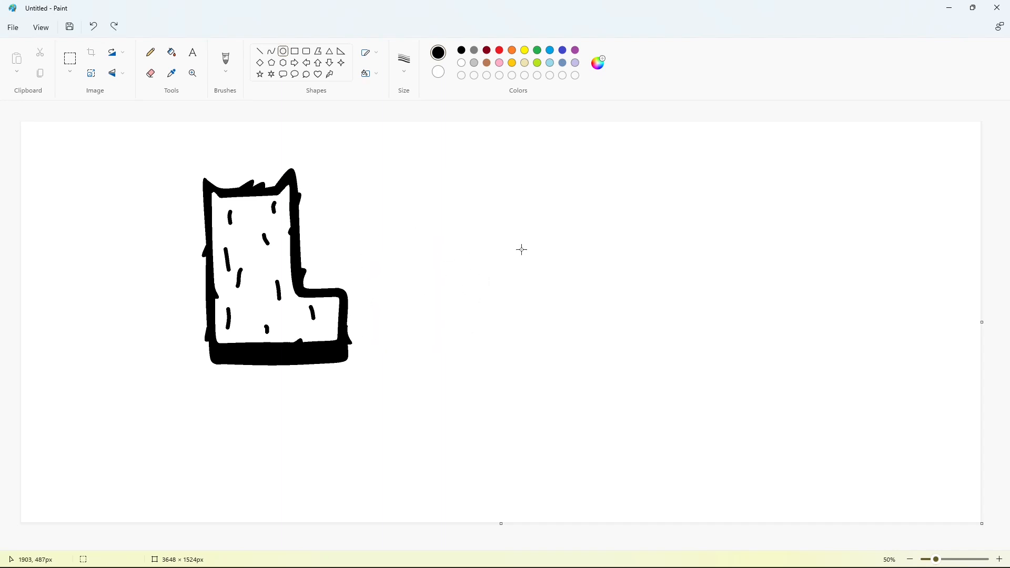
- Draw the top and right side of a round inner outline beside the L for the letter O, with small tuft notches
{"action": "left_click", "coordinate": [272, 51]}
{"action": "mouse_move", "coordinate": [399, 228]}
{"action": "left_mouse_down"}
{"action": "mouse_move", "coordinate": [476, 248]}
{"action": "mouse_move", "coordinate": [458, 225]}
{"action": "mouse_move", "coordinate": [475, 265]}
{"action": "mouse_move", "coordinate": [483, 256]}
{"action": "left_mouse_up"}
{"action": "mouse_move", "coordinate": [479, 260]}
{"action": "left_mouse_down"}
{"action": "mouse_move", "coordinate": [478, 310]}
{"action": "mouse_move", "coordinate": [486, 286]}
{"action": "left_mouse_up"}
{"action": "left_click", "coordinate": [525, 268]}
{"action": "left_click", "coordinate": [546, 299]}
{"action": "mouse_move", "coordinate": [483, 296]}
{"action": "left_mouse_down"}
{"action": "mouse_move", "coordinate": [479, 316]}
{"action": "mouse_move", "coordinate": [442, 347]}
{"action": "mouse_move", "coordinate": [464, 335]}
{"action": "left_mouse_up"}
{"action": "left_click", "coordinate": [451, 353]}
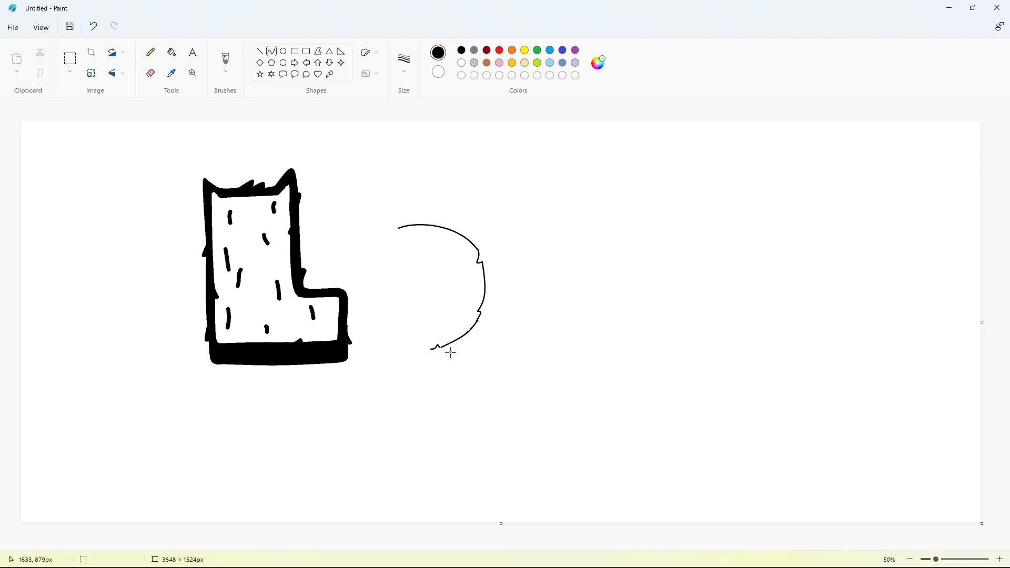
- Redo the O's last inner segment and close the inner circle along its bottom and left side with tuft notches
{"action": "key", "text": "ctrl+z"}
{"action": "mouse_move", "coordinate": [477, 320]}
{"action": "left_mouse_down"}
{"action": "mouse_move", "coordinate": [437, 347]}
{"action": "mouse_move", "coordinate": [361, 308]}
{"action": "mouse_move", "coordinate": [375, 342]}
{"action": "left_mouse_up"}
{"action": "left_click", "coordinate": [514, 332]}
{"action": "left_click", "coordinate": [505, 316]}
{"action": "mouse_move", "coordinate": [360, 309]}
{"action": "left_mouse_down"}
{"action": "mouse_move", "coordinate": [360, 290]}
{"action": "mouse_move", "coordinate": [375, 306]}
{"action": "mouse_move", "coordinate": [395, 232]}
{"action": "mouse_move", "coordinate": [372, 239]}
{"action": "left_mouse_up"}
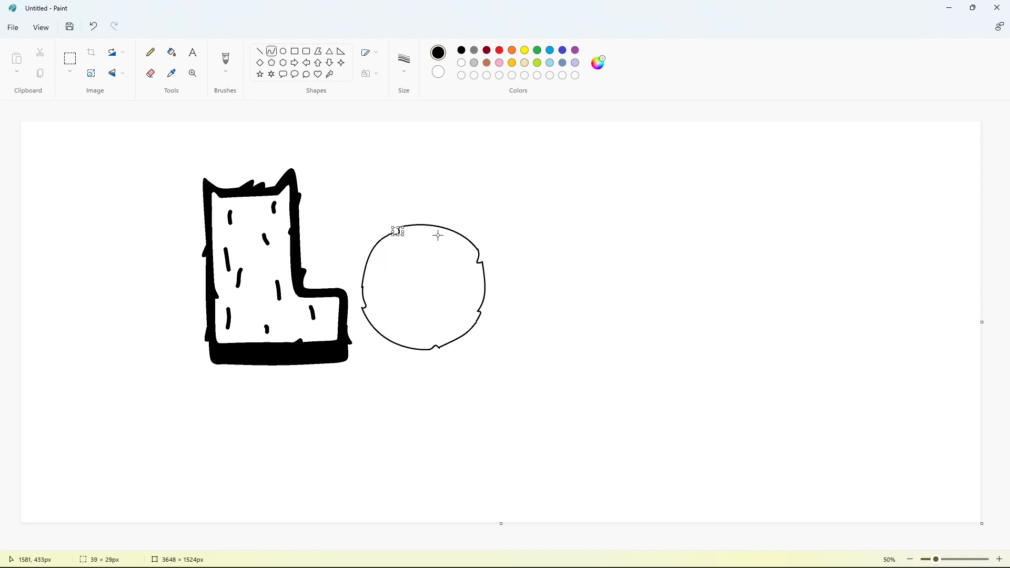
{"action": "key", "text": "ctrl+z"}
{"action": "left_click", "coordinate": [423, 240]}
- Draw curved segments of the O's outer outline around its right side and bottom, leaving a thicker band below
{"action": "mouse_move", "coordinate": [438, 216]}
{"action": "left_mouse_down"}
{"action": "mouse_move", "coordinate": [477, 234]}
{"action": "mouse_move", "coordinate": [490, 332]}
{"action": "left_mouse_up"}
{"action": "key", "text": "ctrl+z"}
{"action": "double_click", "coordinate": [462, 223]}
{"action": "left_click", "coordinate": [489, 265]}
{"action": "left_click_drag", "start_coordinate": [489, 265], "coordinate": [543, 306]}
{"action": "mouse_move", "coordinate": [489, 337]}
{"action": "left_mouse_down"}
{"action": "mouse_move", "coordinate": [454, 374]}
{"action": "mouse_move", "coordinate": [379, 356]}
{"action": "mouse_move", "coordinate": [461, 372]}
{"action": "mouse_move", "coordinate": [405, 383]}
{"action": "left_mouse_up"}
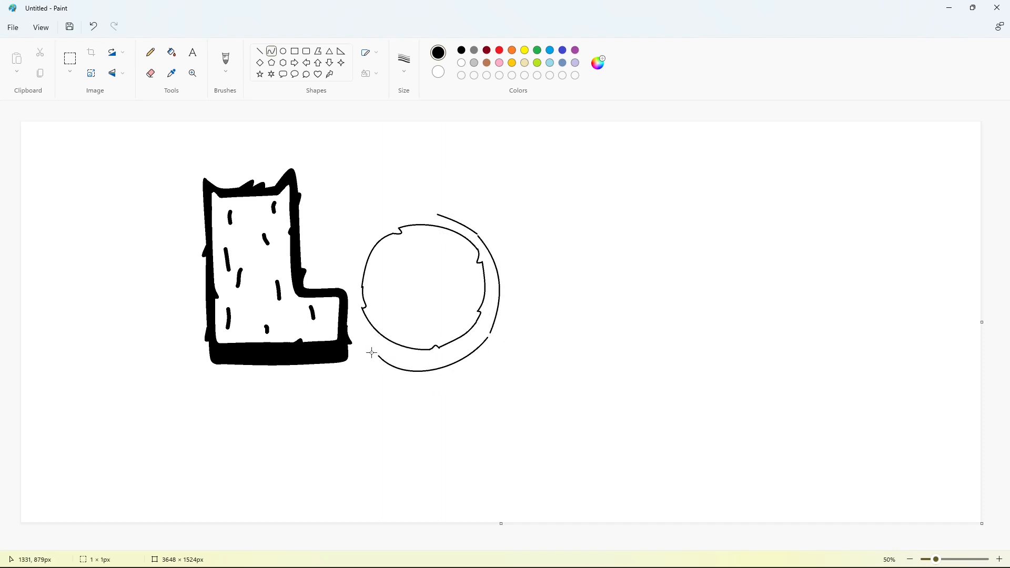
- Continue the O's outer outline up the left side and over the top, closing the gaps with pointed fur tufts
{"action": "left_click_drag", "start_coordinate": [372, 352], "coordinate": [357, 268]}
{"action": "mouse_move", "coordinate": [360, 305]}
{"action": "left_mouse_down"}
{"action": "mouse_move", "coordinate": [347, 291]}
{"action": "mouse_move", "coordinate": [427, 213]}
{"action": "mouse_move", "coordinate": [388, 219]}
{"action": "mouse_move", "coordinate": [437, 215]}
{"action": "mouse_move", "coordinate": [433, 200]}
{"action": "mouse_move", "coordinate": [435, 215]}
{"action": "mouse_move", "coordinate": [483, 236]}
{"action": "left_mouse_up"}
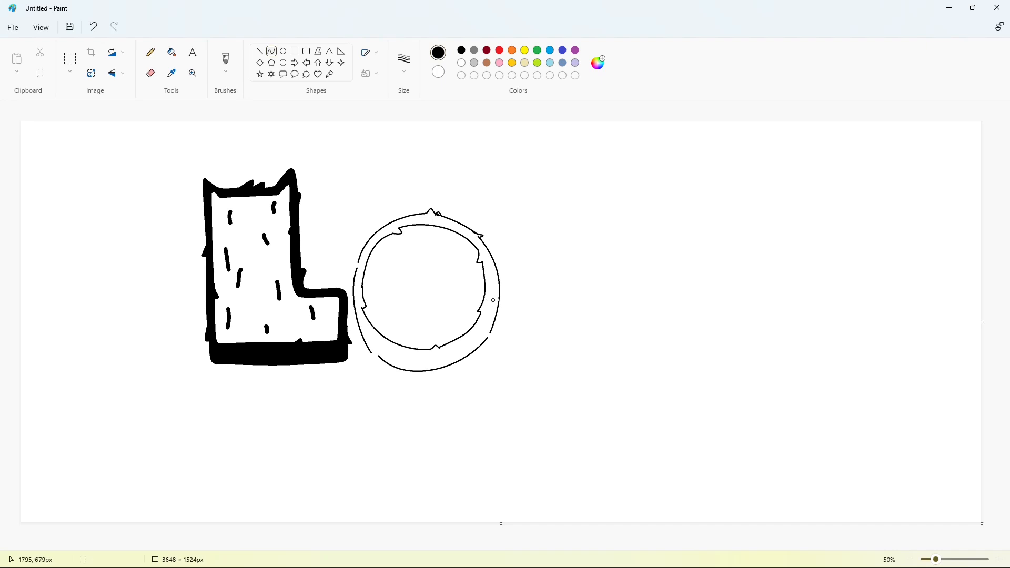
{"action": "left_click_drag", "start_coordinate": [493, 332], "coordinate": [497, 333]}
{"action": "key", "text": "ctrl+z"}
{"action": "left_click_drag", "start_coordinate": [498, 332], "coordinate": [500, 331]}
{"action": "left_click", "coordinate": [518, 328]}
{"action": "left_click_drag", "start_coordinate": [380, 358], "coordinate": [375, 356]}
- Fill the ring between the O's inner and outer outlines with black and check the edges up close
{"action": "left_click", "coordinate": [171, 52]}
{"action": "left_click", "coordinate": [459, 226]}
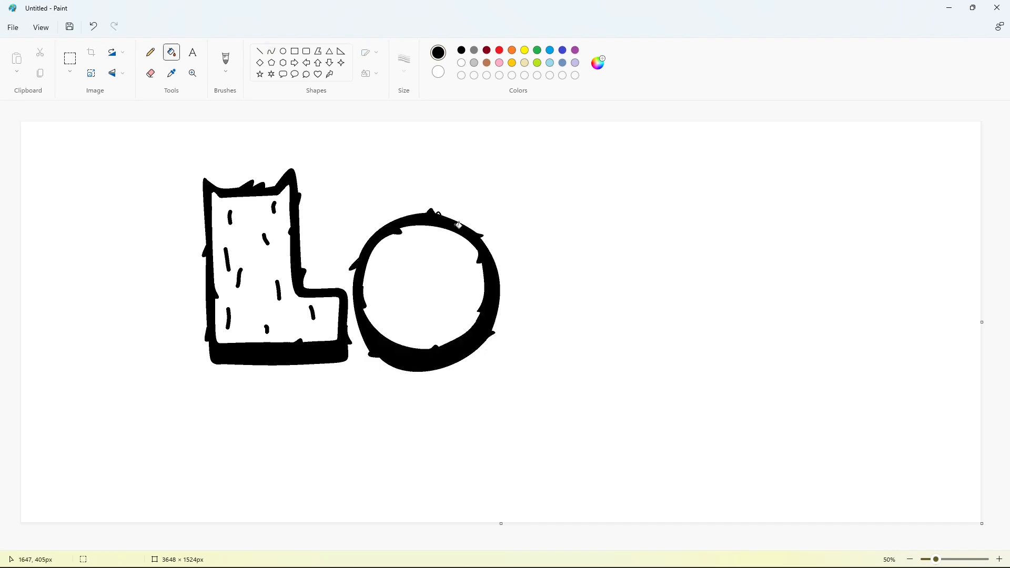
{"action": "left_click", "coordinate": [999, 559]}
{"action": "scroll", "coordinate": [579, 518], "scroll_direction": "down", "scroll_amount": 3}
{"action": "left_click", "coordinate": [911, 559]}
- Draw a thick-lined heart in the center of the O with a smaller heart inside, and fill its upper part black
{"action": "left_click", "coordinate": [272, 51]}
{"action": "left_click", "coordinate": [404, 59]}
{"action": "left_click", "coordinate": [417, 265]}
{"action": "mouse_move", "coordinate": [419, 264]}
{"action": "left_mouse_down"}
{"action": "mouse_move", "coordinate": [431, 319]}
{"action": "mouse_move", "coordinate": [467, 275]}
{"action": "mouse_move", "coordinate": [430, 319]}
{"action": "mouse_move", "coordinate": [402, 266]}
{"action": "left_mouse_up"}
{"action": "mouse_move", "coordinate": [416, 305]}
{"action": "left_mouse_down"}
{"action": "mouse_move", "coordinate": [390, 289]}
{"action": "mouse_move", "coordinate": [451, 284]}
{"action": "mouse_move", "coordinate": [444, 275]}
{"action": "left_mouse_up"}
{"action": "left_click", "coordinate": [517, 309]}
{"action": "left_click", "coordinate": [496, 283]}
{"action": "left_click", "coordinate": [171, 52]}
{"action": "left_click", "coordinate": [442, 265]}
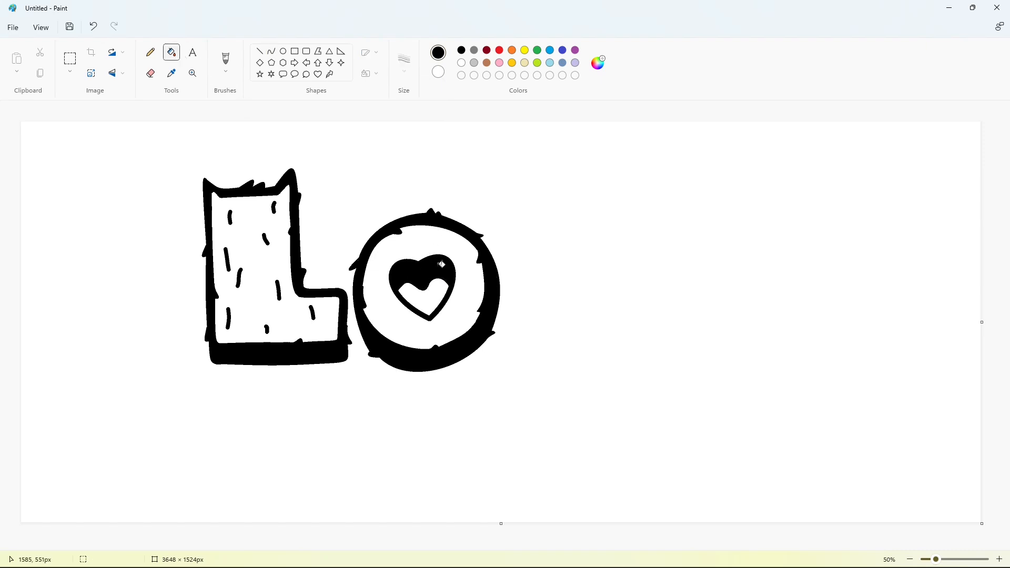
- Add short, thick fur strokes around the heart inside the O, using the 8px line size
{"action": "left_click", "coordinate": [271, 51]}
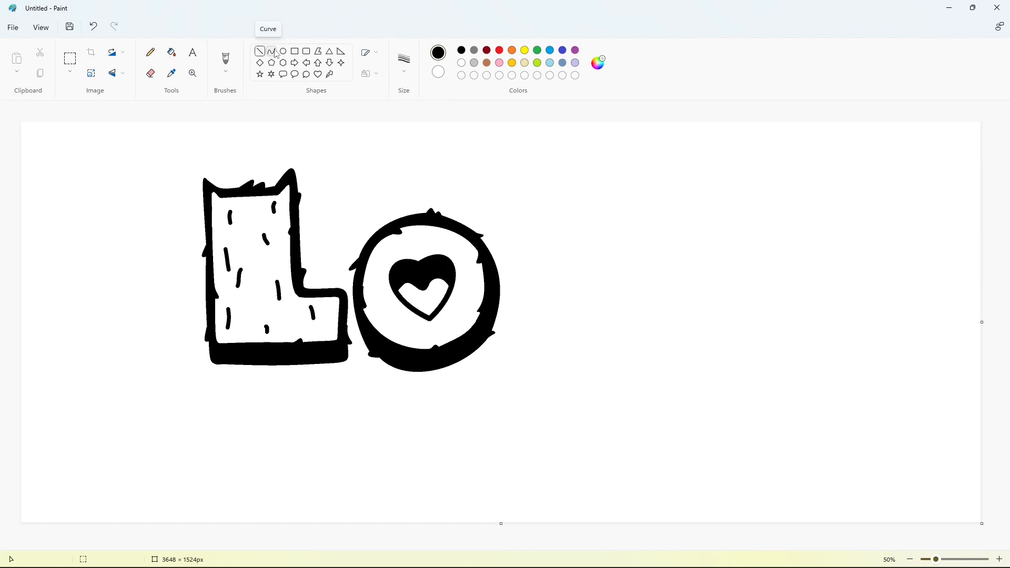
{"action": "left_click", "coordinate": [404, 60]}
{"action": "left_click", "coordinate": [416, 161]}
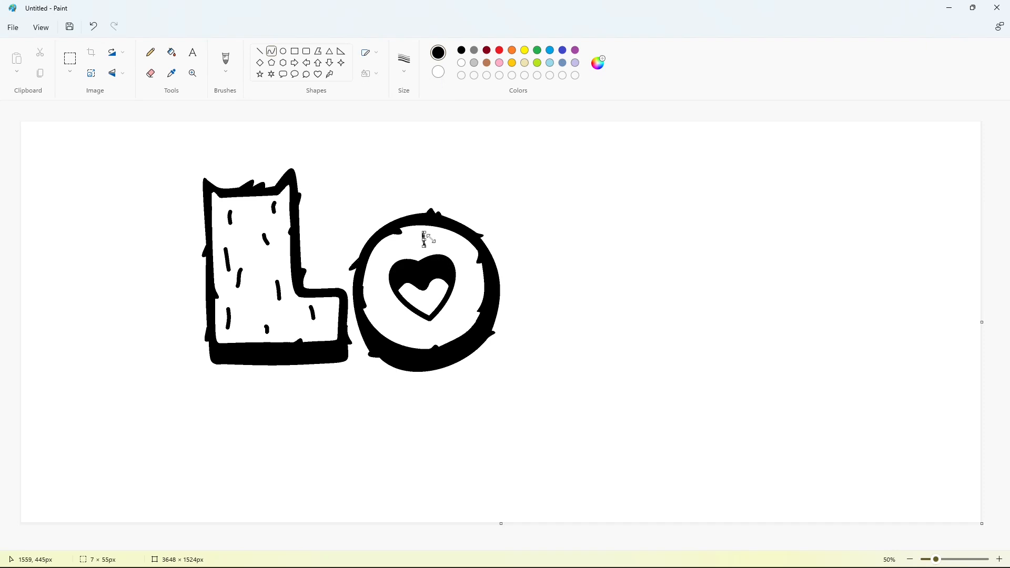
{"action": "left_click", "coordinate": [513, 278]}
{"action": "mouse_move", "coordinate": [452, 241]}
{"action": "left_mouse_down"}
{"action": "mouse_move", "coordinate": [473, 293]}
{"action": "mouse_move", "coordinate": [454, 336]}
{"action": "mouse_move", "coordinate": [407, 334]}
{"action": "mouse_move", "coordinate": [378, 318]}
{"action": "left_mouse_up"}
{"action": "left_click", "coordinate": [505, 279]}
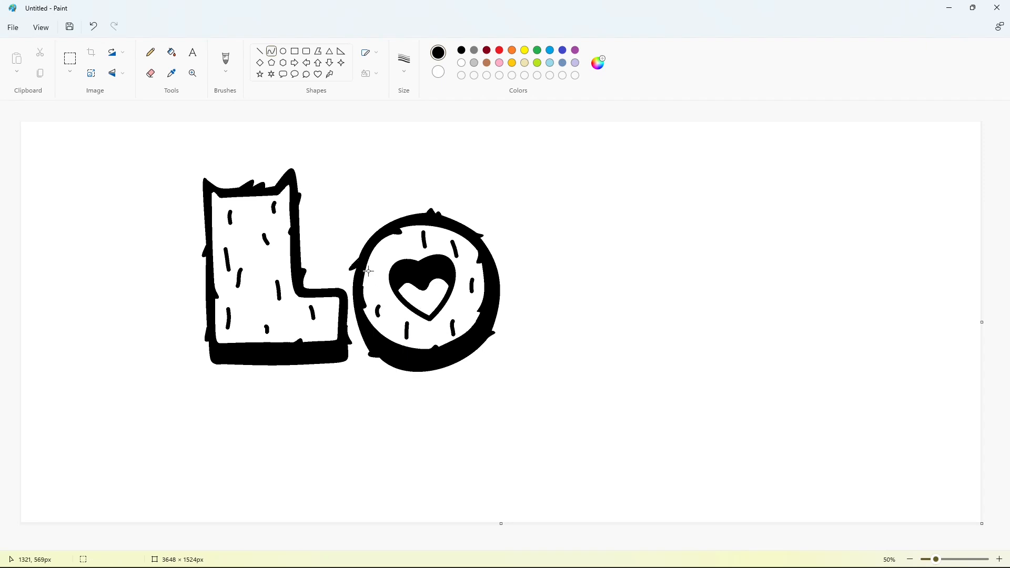
{"action": "left_click_drag", "start_coordinate": [371, 271], "coordinate": [370, 287]}
{"action": "left_click_drag", "start_coordinate": [389, 248], "coordinate": [388, 260]}
- Draw the top edges and central notch of a block letter V beside the O with a thinner curved line
{"action": "left_click", "coordinate": [405, 63]}
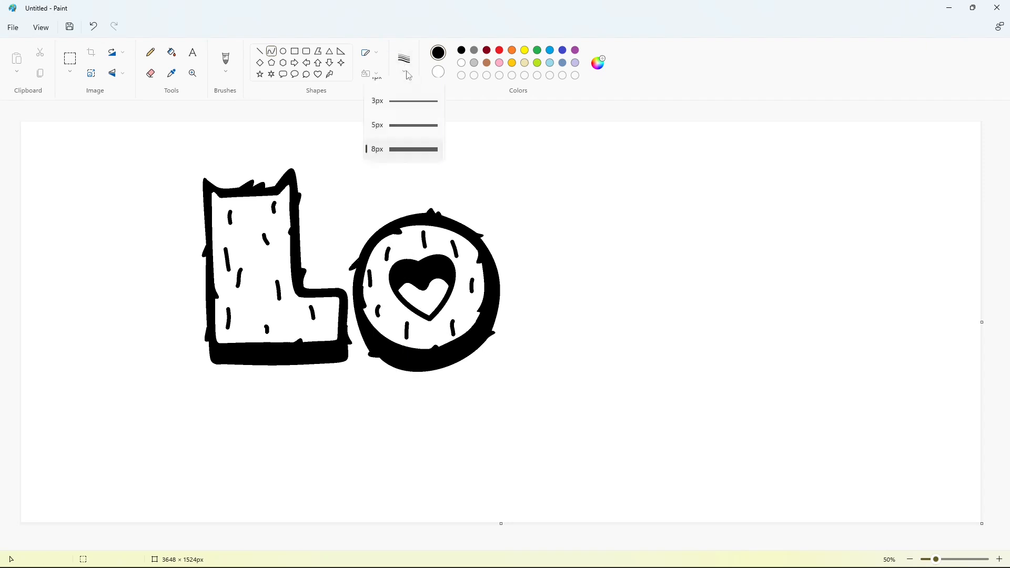
{"action": "left_click", "coordinate": [405, 149]}
{"action": "left_click_drag", "start_coordinate": [525, 233], "coordinate": [563, 253]}
{"action": "left_click_drag", "start_coordinate": [547, 225], "coordinate": [550, 217]}
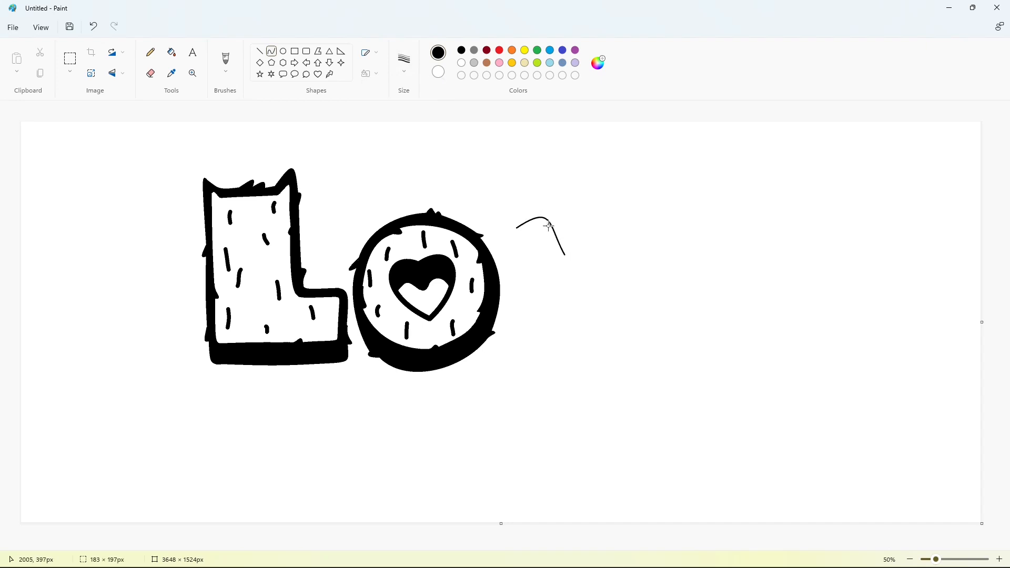
{"action": "key", "text": "ctrl+z"}
{"action": "mouse_move", "coordinate": [492, 240]}
{"action": "left_mouse_down"}
{"action": "mouse_move", "coordinate": [584, 219]}
{"action": "mouse_move", "coordinate": [575, 270]}
{"action": "mouse_move", "coordinate": [600, 219]}
{"action": "mouse_move", "coordinate": [582, 279]}
{"action": "left_mouse_up"}
{"action": "left_click", "coordinate": [582, 279]}
{"action": "mouse_move", "coordinate": [603, 222]}
{"action": "left_mouse_down"}
{"action": "mouse_move", "coordinate": [658, 232]}
{"action": "mouse_move", "coordinate": [627, 325]}
{"action": "mouse_move", "coordinate": [664, 237]}
{"action": "left_mouse_up"}
- Close the V's outer outline with its right side, slightly curved base and left side against the O
{"action": "left_click_drag", "start_coordinate": [627, 324], "coordinate": [609, 366]}
{"action": "left_click", "coordinate": [620, 337]}
{"action": "left_click", "coordinate": [619, 340]}
{"action": "key", "text": "ctrl+z"}
{"action": "mouse_move", "coordinate": [628, 325]}
{"action": "left_mouse_down"}
{"action": "mouse_move", "coordinate": [609, 364]}
{"action": "mouse_move", "coordinate": [548, 365]}
{"action": "mouse_move", "coordinate": [560, 369]}
{"action": "left_mouse_up"}
{"action": "left_click", "coordinate": [609, 356]}
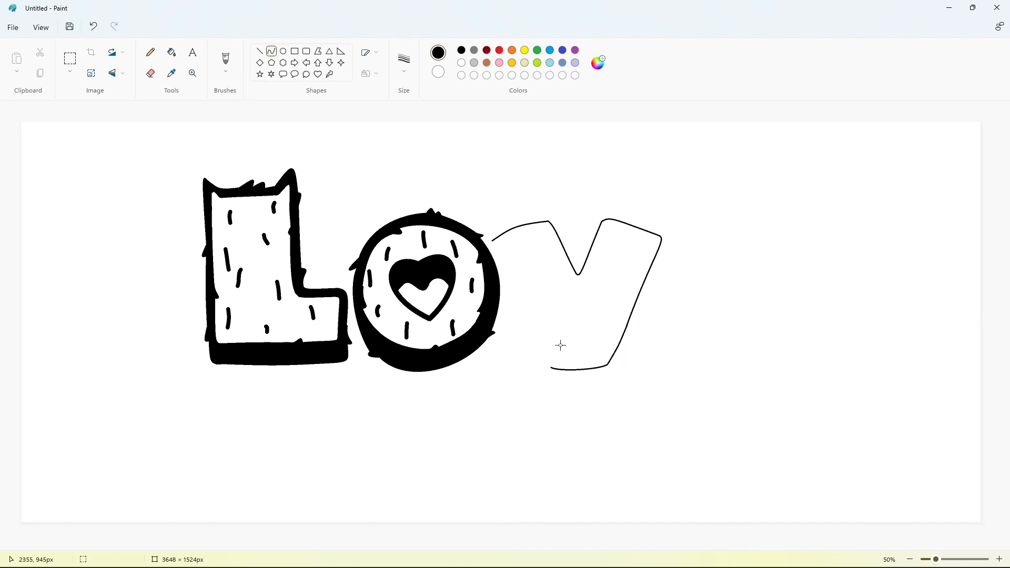
{"action": "left_click_drag", "start_coordinate": [493, 241], "coordinate": [547, 363]}
{"action": "left_click", "coordinate": [488, 255]}
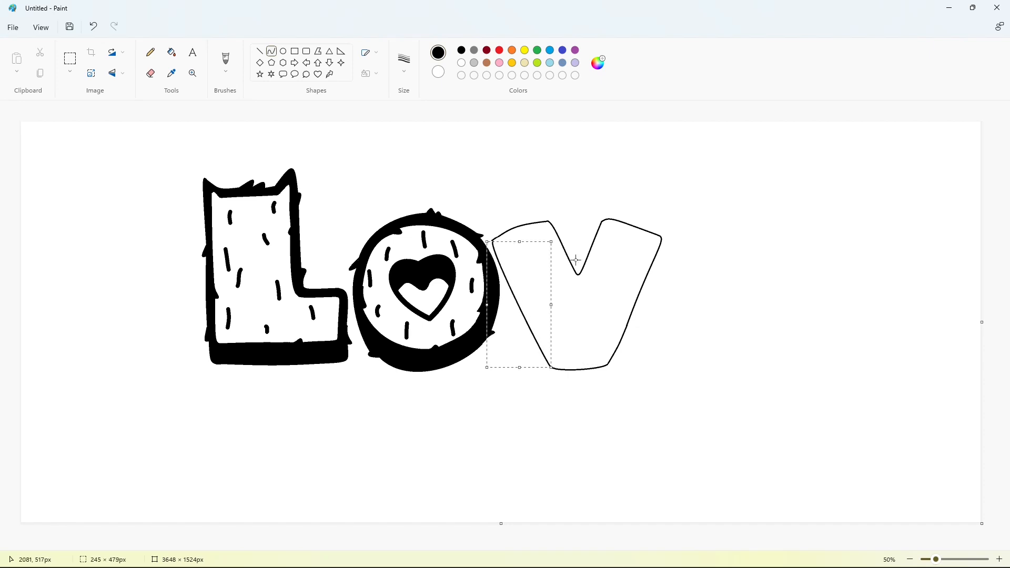
- Draw an inner outline inside the V, leaving a thicker base, and fill the band between the outlines with black
{"action": "left_click", "coordinate": [715, 275]}
{"action": "mouse_move", "coordinate": [502, 243]}
{"action": "left_mouse_down"}
{"action": "mouse_move", "coordinate": [550, 222]}
{"action": "mouse_move", "coordinate": [539, 228]}
{"action": "mouse_move", "coordinate": [579, 288]}
{"action": "mouse_move", "coordinate": [605, 228]}
{"action": "left_mouse_up"}
{"action": "left_click", "coordinate": [600, 290]}
{"action": "left_click_drag", "start_coordinate": [595, 258], "coordinate": [615, 273]}
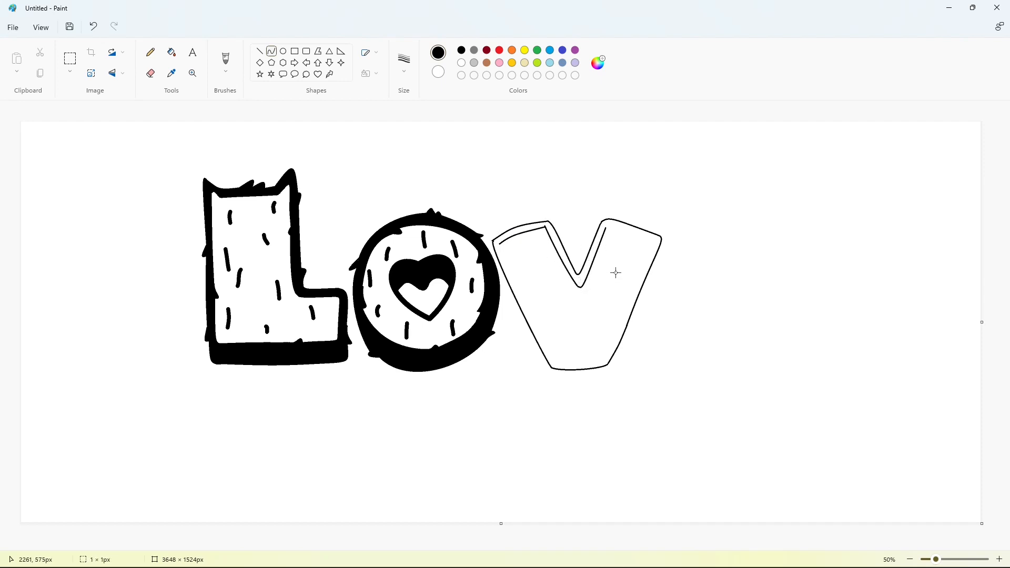
{"action": "mouse_move", "coordinate": [609, 227]}
{"action": "left_mouse_down"}
{"action": "mouse_move", "coordinate": [652, 241]}
{"action": "mouse_move", "coordinate": [613, 333]}
{"action": "left_mouse_up"}
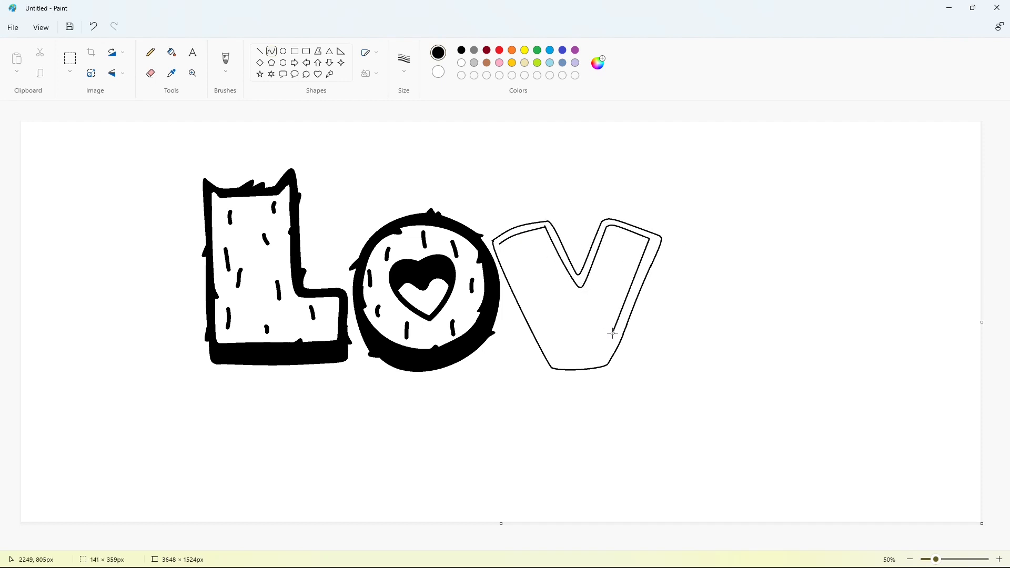
{"action": "left_click_drag", "start_coordinate": [643, 252], "coordinate": [663, 297]}
{"action": "mouse_move", "coordinate": [612, 334]}
{"action": "left_mouse_down"}
{"action": "mouse_move", "coordinate": [552, 342]}
{"action": "mouse_move", "coordinate": [611, 339]}
{"action": "mouse_move", "coordinate": [523, 294]}
{"action": "mouse_move", "coordinate": [500, 243]}
{"action": "left_mouse_up"}
{"action": "mouse_move", "coordinate": [521, 284]}
{"action": "left_mouse_down"}
{"action": "mouse_move", "coordinate": [534, 306]}
{"action": "mouse_move", "coordinate": [521, 290]}
{"action": "mouse_move", "coordinate": [527, 300]}
{"action": "left_mouse_up"}
{"action": "left_click", "coordinate": [172, 52]}
{"action": "left_click", "coordinate": [586, 339]}
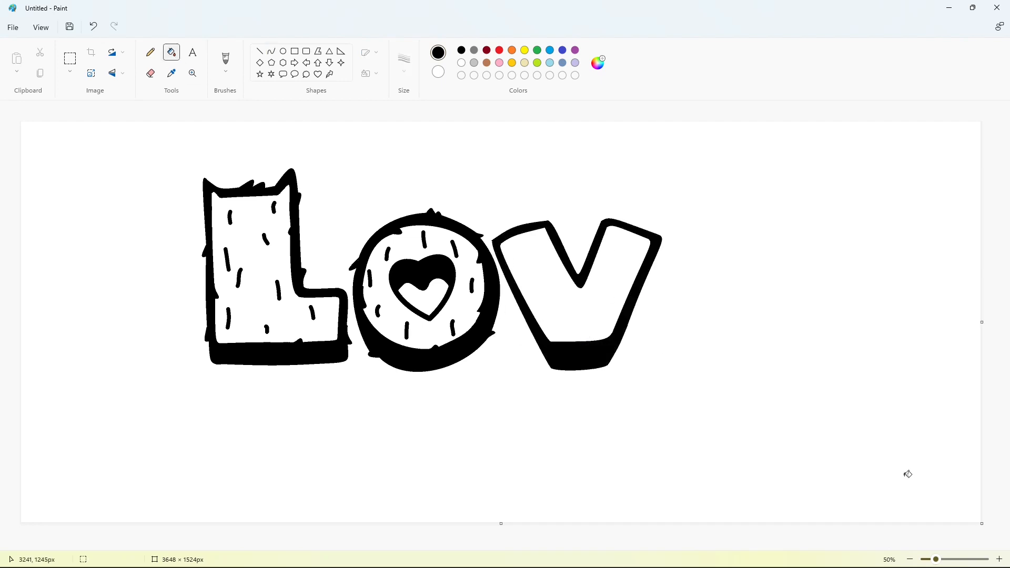
- Outline small pointed fur tufts along the V's top edges, central notch and right side with curved lines
{"action": "left_click", "coordinate": [273, 52]}
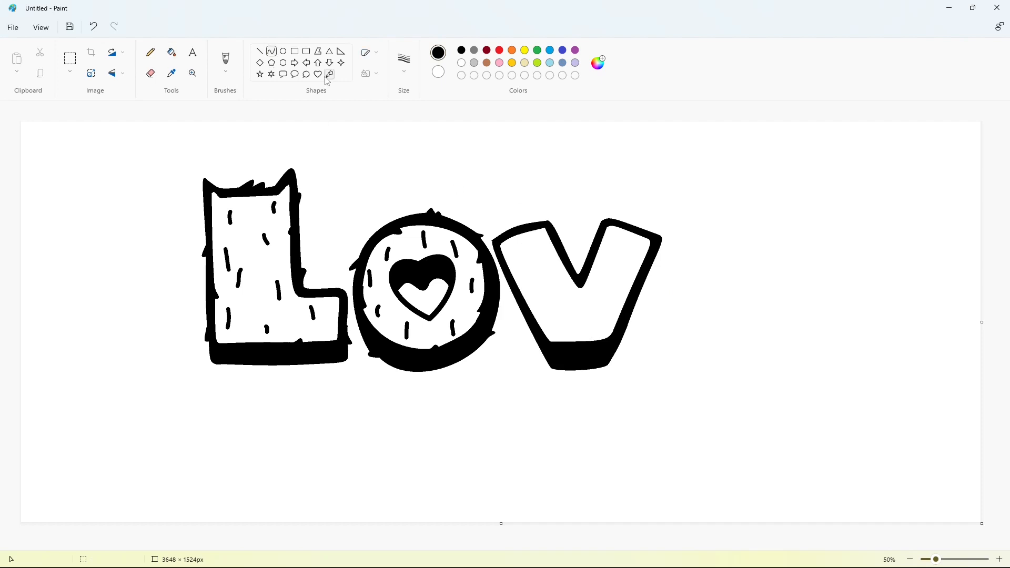
{"action": "left_click_drag", "start_coordinate": [512, 228], "coordinate": [515, 224]}
{"action": "mouse_move", "coordinate": [619, 269]}
{"action": "left_mouse_down"}
{"action": "mouse_move", "coordinate": [591, 266]}
{"action": "mouse_move", "coordinate": [600, 262]}
{"action": "left_mouse_up"}
{"action": "left_click_drag", "start_coordinate": [637, 220], "coordinate": [645, 228]}
{"action": "left_click_drag", "start_coordinate": [633, 332], "coordinate": [630, 330]}
{"action": "key", "text": "ctrl+z"}
{"action": "left_click", "coordinate": [677, 326]}
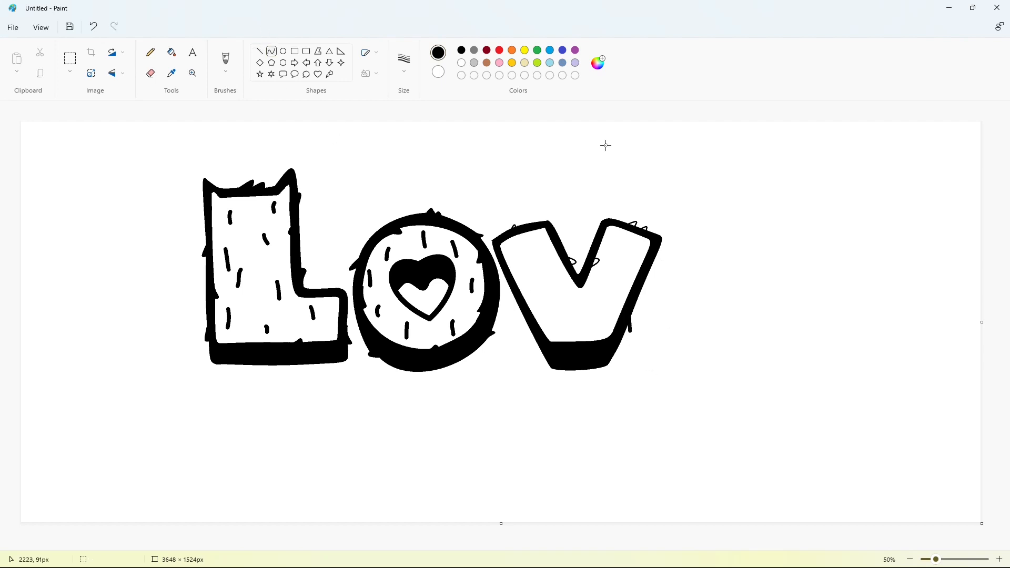
- Outline more small fur tufts along the V's left side and above its thick base
{"action": "left_click_drag", "start_coordinate": [525, 322], "coordinate": [522, 315]}
{"action": "left_click", "coordinate": [516, 316]}
{"action": "left_click", "coordinate": [519, 318]}
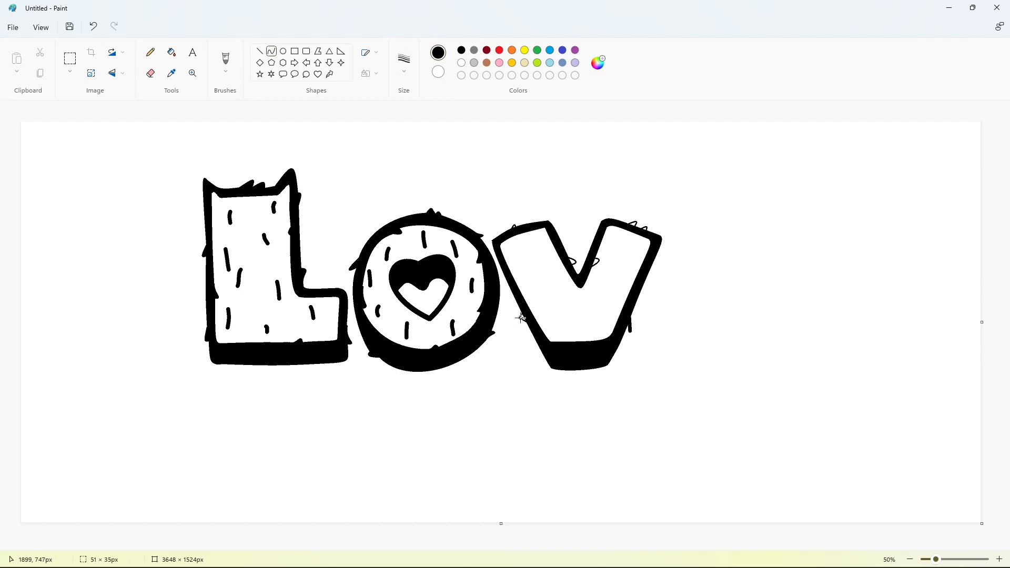
{"action": "left_click", "coordinate": [525, 289]}
{"action": "left_click", "coordinate": [523, 289]}
{"action": "left_click", "coordinate": [593, 341]}
{"action": "left_click", "coordinate": [589, 341]}
- Fill the outlined fur tufts around the V with black
{"action": "left_click", "coordinate": [171, 52]}
{"action": "scroll", "coordinate": [944, 510], "scroll_direction": "up", "scroll_amount": 2}
{"action": "scroll", "coordinate": [635, 398], "scroll_direction": "right", "scroll_amount": 5}
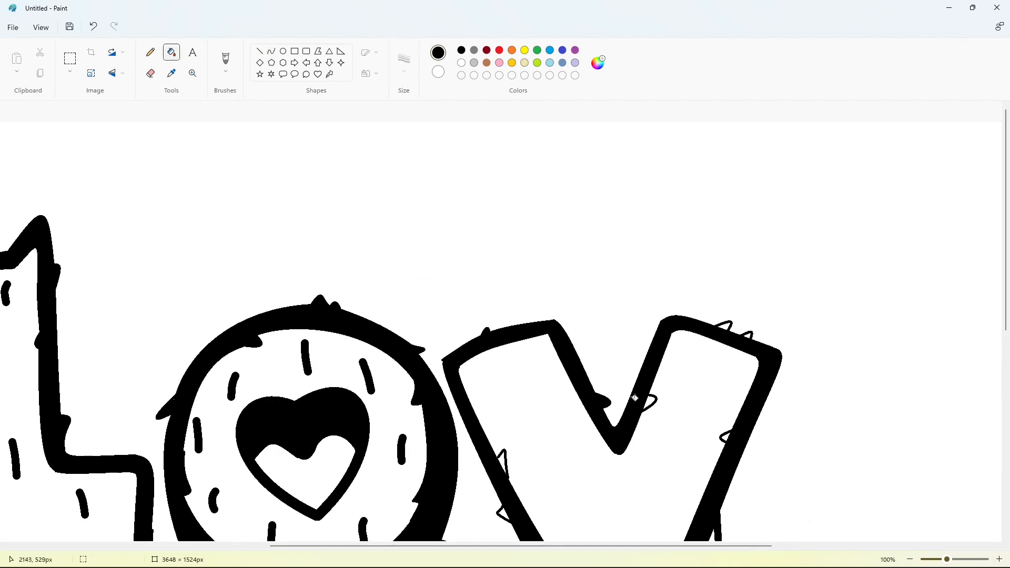
{"action": "left_click", "coordinate": [649, 402]}
{"action": "left_click", "coordinate": [726, 325]}
{"action": "scroll", "coordinate": [789, 365], "scroll_direction": "down", "scroll_amount": 3}
{"action": "scroll", "coordinate": [729, 327], "scroll_direction": "up", "scroll_amount": 1}
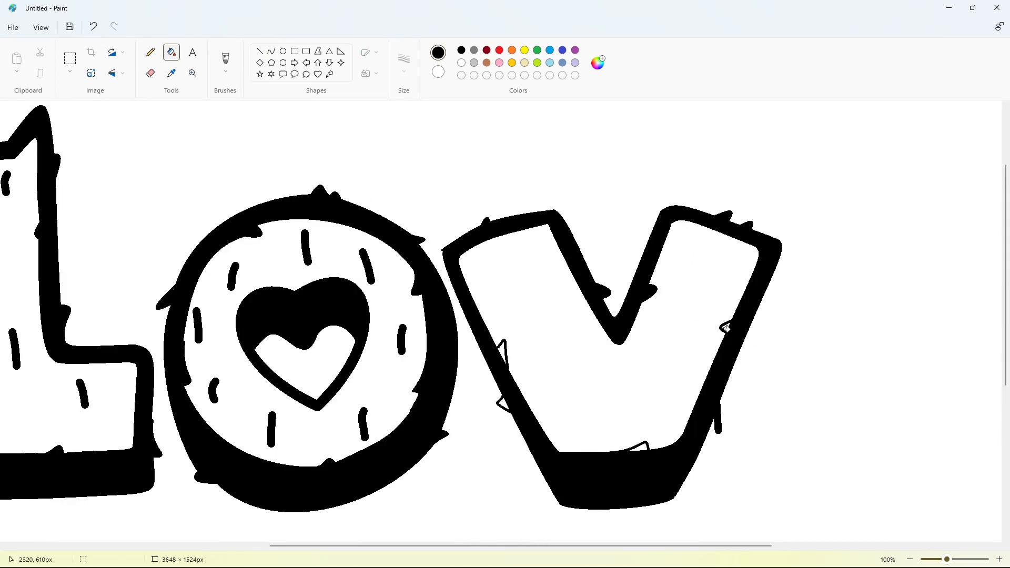
{"action": "left_click", "coordinate": [505, 353]}
{"action": "left_click", "coordinate": [645, 448]}
{"action": "left_click", "coordinate": [260, 51]}
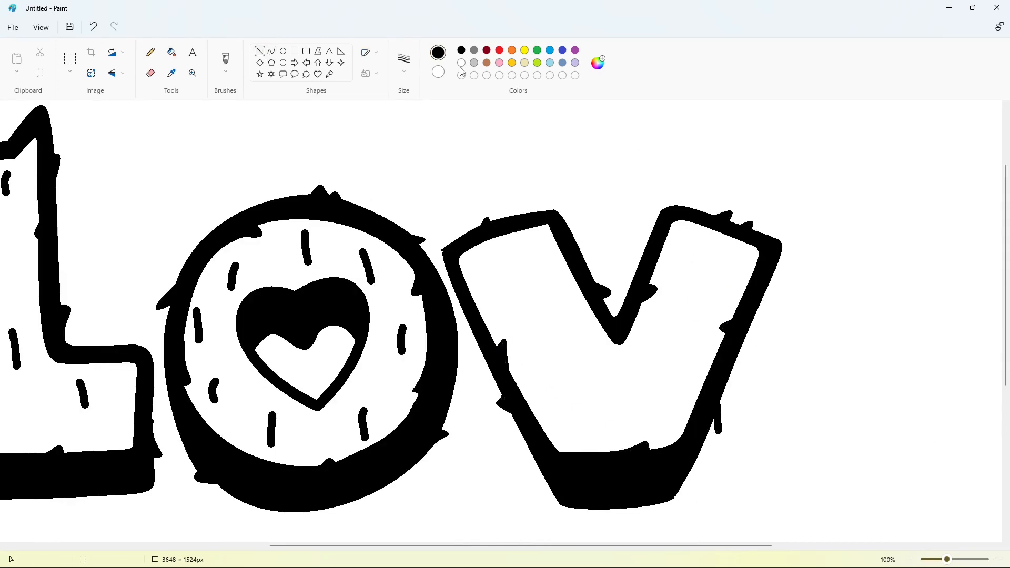
{"action": "left_click", "coordinate": [462, 63]}
{"action": "left_click", "coordinate": [150, 52]}
{"action": "left_click", "coordinate": [404, 60]}
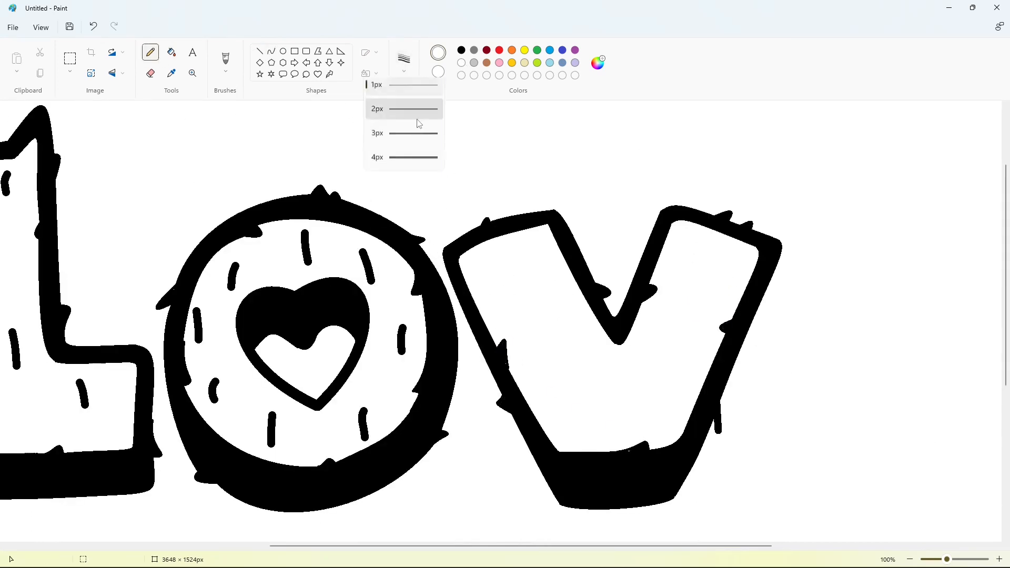
{"action": "left_click", "coordinate": [417, 124]}
{"action": "left_click", "coordinate": [461, 50]}
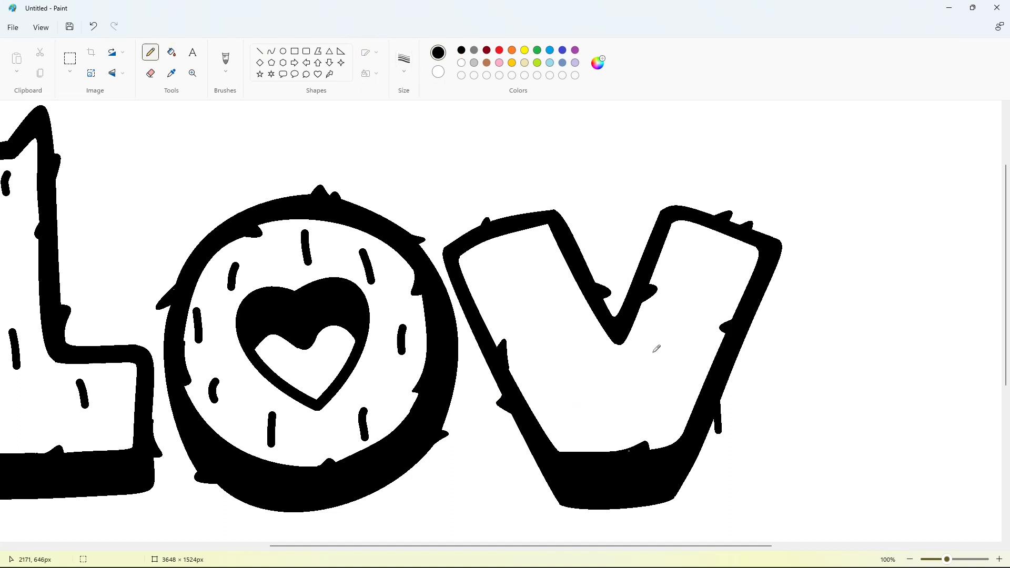
{"action": "scroll", "coordinate": [903, 438], "scroll_direction": "down", "scroll_amount": 2}
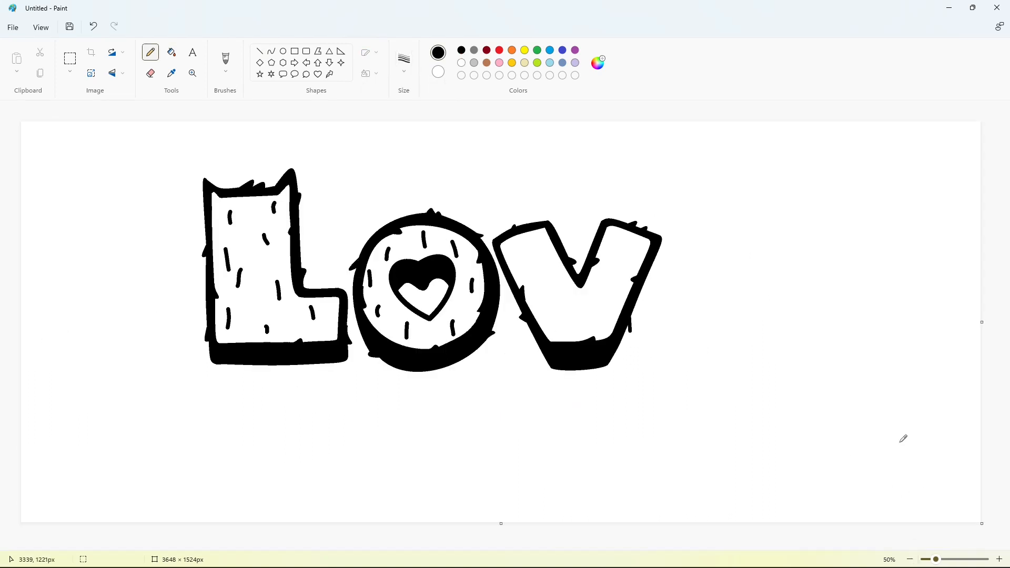
- Add short, thick fur strokes inside both arms of the V, using an 8px curved line
{"action": "left_click", "coordinate": [272, 51]}
{"action": "left_click", "coordinate": [404, 61]}
{"action": "left_click", "coordinate": [416, 163]}
{"action": "left_click", "coordinate": [556, 265]}
{"action": "left_click_drag", "start_coordinate": [558, 274], "coordinate": [555, 285]}
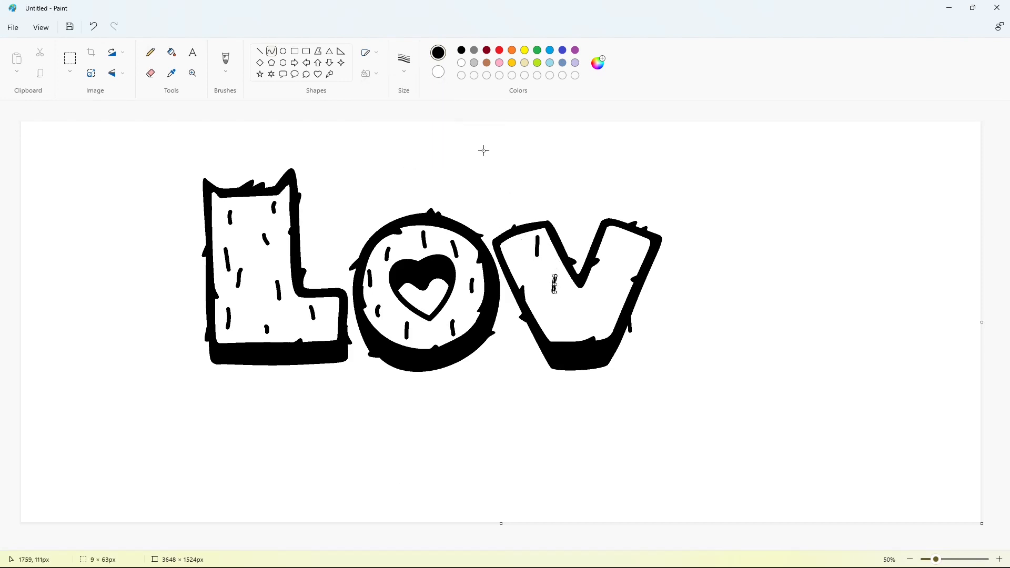
{"action": "left_click", "coordinate": [632, 248]}
{"action": "left_click_drag", "start_coordinate": [627, 253], "coordinate": [633, 263]}
{"action": "left_click", "coordinate": [260, 51]}
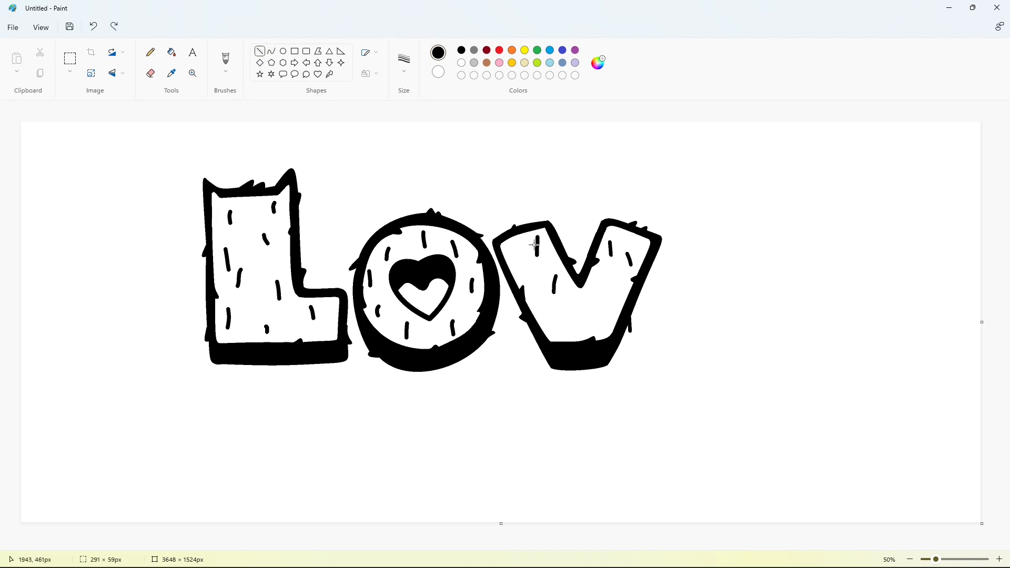
{"action": "left_click", "coordinate": [272, 53]}
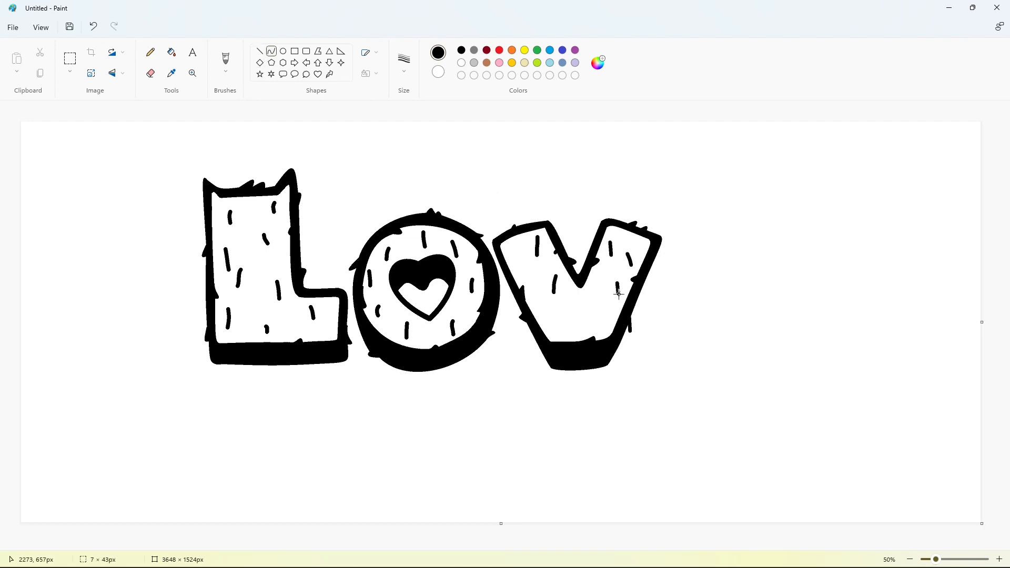
- Add more short fur strokes inside the V's lower part and along its left edge
{"action": "left_click", "coordinate": [594, 298]}
{"action": "mouse_move", "coordinate": [590, 294]}
{"action": "left_mouse_down"}
{"action": "mouse_move", "coordinate": [576, 330]}
{"action": "mouse_move", "coordinate": [540, 318]}
{"action": "left_mouse_up"}
{"action": "left_click", "coordinate": [592, 302]}
{"action": "left_click", "coordinate": [576, 320]}
{"action": "left_click", "coordinate": [576, 322]}
{"action": "left_click_drag", "start_coordinate": [518, 256], "coordinate": [520, 270]}
{"action": "left_click", "coordinate": [521, 262]}
{"action": "left_click", "coordinate": [520, 264]}
- Draw the rounded outline of a lowercase e with an open tail beside the V, using a 3px curved line
{"action": "left_click", "coordinate": [404, 60]}
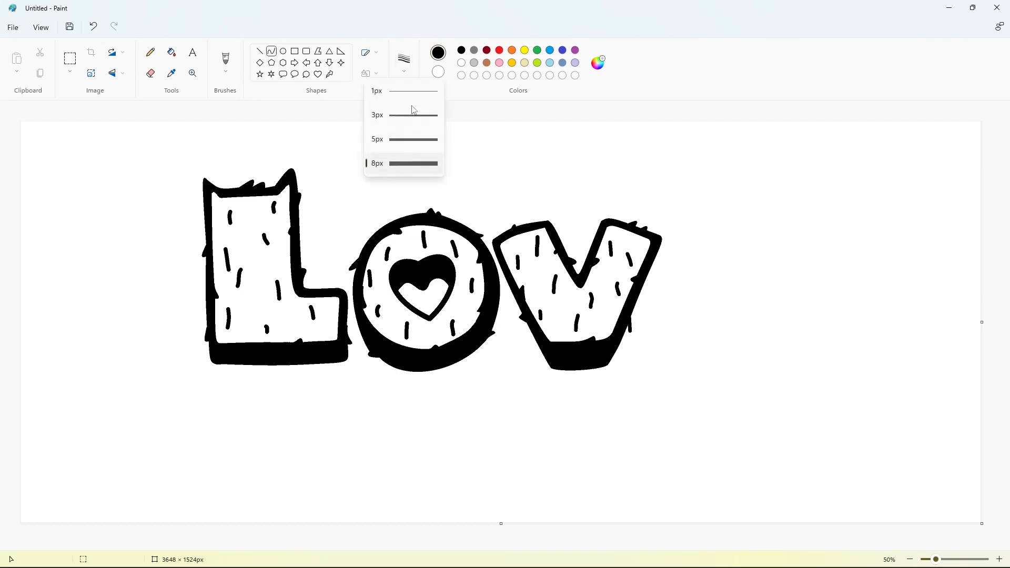
{"action": "left_click", "coordinate": [412, 112]}
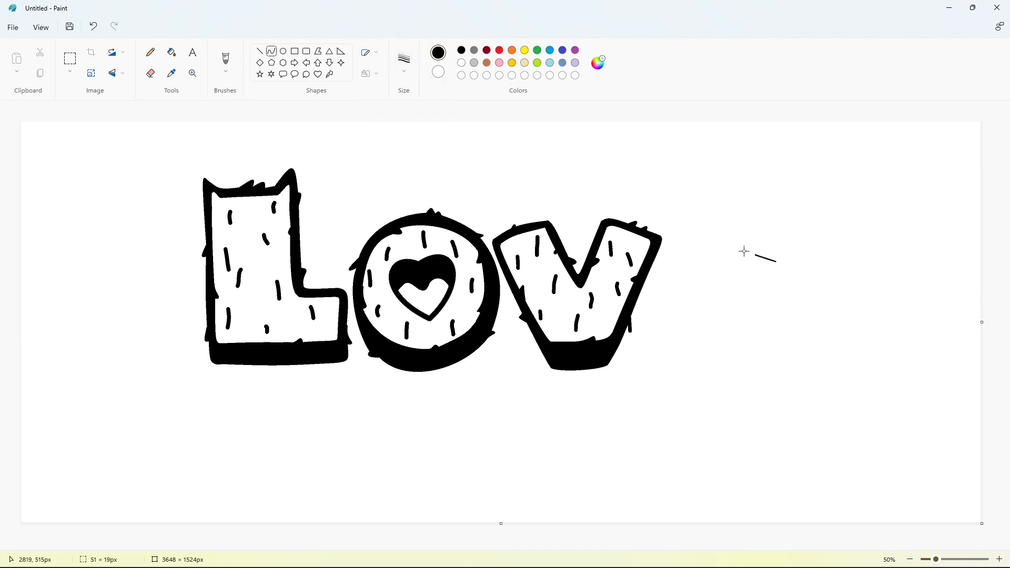
{"action": "mouse_move", "coordinate": [745, 251]}
{"action": "left_mouse_down"}
{"action": "mouse_move", "coordinate": [679, 235]}
{"action": "mouse_move", "coordinate": [719, 214]}
{"action": "mouse_move", "coordinate": [668, 318]}
{"action": "left_mouse_up"}
{"action": "left_click", "coordinate": [725, 220]}
{"action": "left_click_drag", "start_coordinate": [671, 279], "coordinate": [658, 279]}
{"action": "left_click", "coordinate": [660, 279]}
{"action": "mouse_move", "coordinate": [668, 318]}
{"action": "left_mouse_down"}
{"action": "mouse_move", "coordinate": [790, 314]}
{"action": "mouse_move", "coordinate": [701, 361]}
{"action": "mouse_move", "coordinate": [758, 361]}
{"action": "mouse_move", "coordinate": [807, 332]}
{"action": "mouse_move", "coordinate": [764, 298]}
{"action": "left_mouse_up"}
{"action": "mouse_move", "coordinate": [777, 261]}
{"action": "left_mouse_down"}
{"action": "mouse_move", "coordinate": [762, 279]}
{"action": "mouse_move", "coordinate": [703, 282]}
{"action": "mouse_move", "coordinate": [726, 283]}
{"action": "mouse_move", "coordinate": [702, 287]}
{"action": "mouse_move", "coordinate": [695, 301]}
{"action": "left_mouse_up"}
{"action": "mouse_move", "coordinate": [696, 301]}
{"action": "left_mouse_down"}
{"action": "mouse_move", "coordinate": [765, 298]}
{"action": "mouse_move", "coordinate": [708, 323]}
{"action": "mouse_move", "coordinate": [747, 323]}
{"action": "left_mouse_up"}
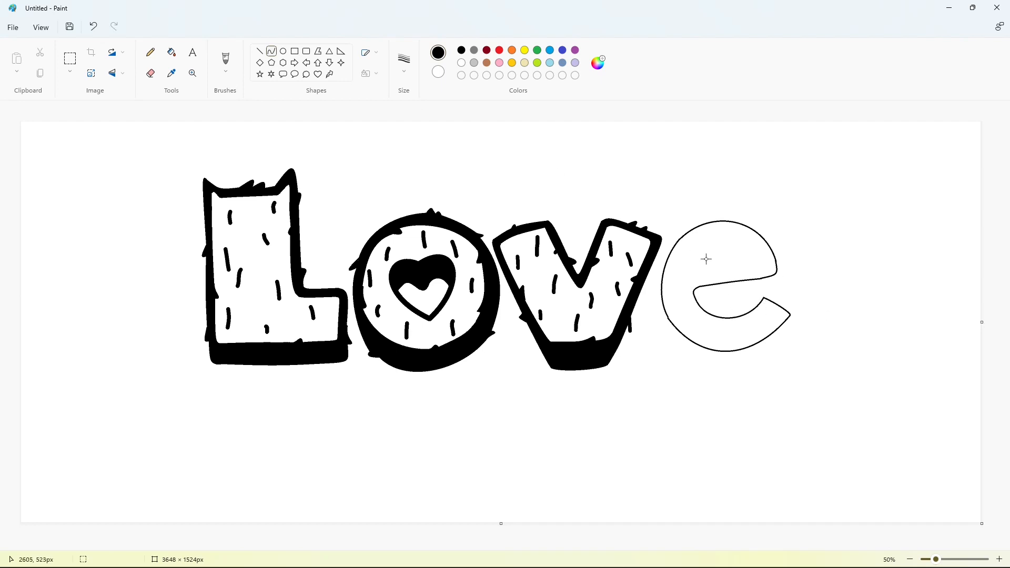
- Draw a double half-moon outline as the eye of the e and fill the band between its lines with black
{"action": "left_click_drag", "start_coordinate": [706, 266], "coordinate": [732, 264]}
{"action": "left_click", "coordinate": [272, 51]}
{"action": "mouse_move", "coordinate": [705, 266]}
{"action": "left_mouse_down"}
{"action": "mouse_move", "coordinate": [715, 248]}
{"action": "mouse_move", "coordinate": [745, 262]}
{"action": "mouse_move", "coordinate": [734, 238]}
{"action": "mouse_move", "coordinate": [791, 243]}
{"action": "left_mouse_up"}
{"action": "left_click", "coordinate": [799, 253]}
{"action": "left_click", "coordinate": [193, 53]}
{"action": "left_click", "coordinate": [172, 52]}
{"action": "left_click", "coordinate": [725, 255]}
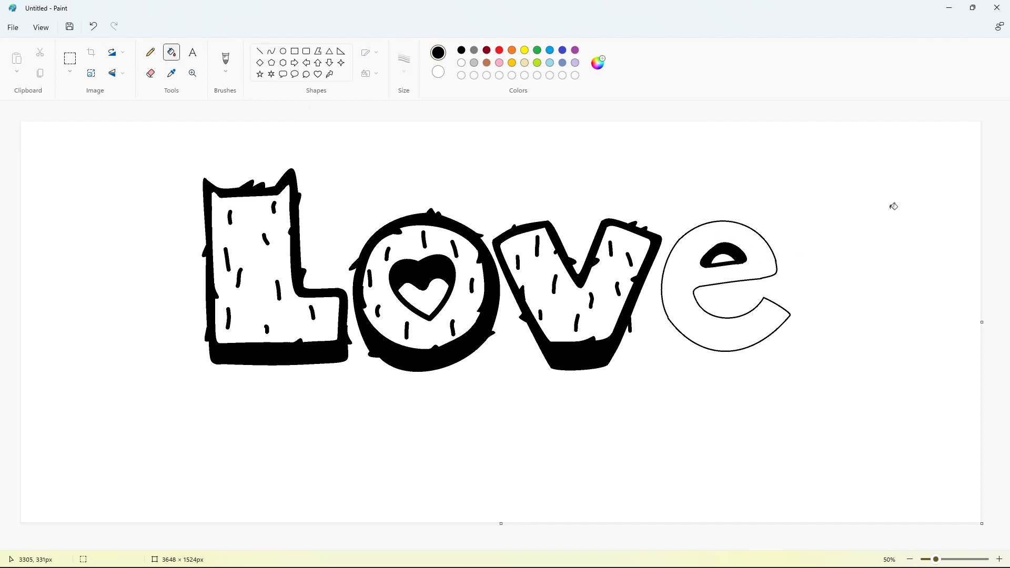
- Draw a second outline just outside the e, below its crossbar, up its right side and over its top
{"action": "left_click", "coordinate": [272, 51]}
{"action": "mouse_move", "coordinate": [706, 299]}
{"action": "left_mouse_down"}
{"action": "mouse_move", "coordinate": [785, 284]}
{"action": "mouse_move", "coordinate": [759, 221]}
{"action": "mouse_move", "coordinate": [778, 262]}
{"action": "mouse_move", "coordinate": [787, 254]}
{"action": "left_mouse_up"}
{"action": "left_click", "coordinate": [845, 269]}
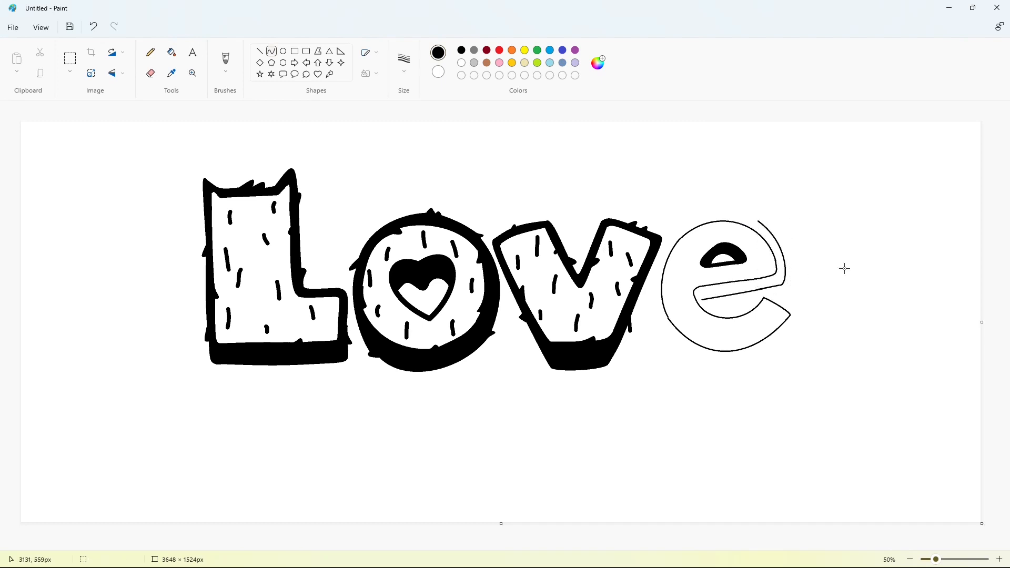
{"action": "left_click_drag", "start_coordinate": [759, 221], "coordinate": [671, 237]}
{"action": "left_click_drag", "start_coordinate": [716, 228], "coordinate": [725, 211]}
- Complete the e's second outline around its left side, thicker base and tail, and fill the band with black
{"action": "left_click_drag", "start_coordinate": [675, 235], "coordinate": [657, 320]}
{"action": "mouse_move", "coordinate": [658, 284]}
{"action": "left_mouse_down"}
{"action": "mouse_move", "coordinate": [647, 295]}
{"action": "mouse_move", "coordinate": [650, 285]}
{"action": "mouse_move", "coordinate": [749, 371]}
{"action": "left_mouse_up"}
{"action": "mouse_move", "coordinate": [703, 345]}
{"action": "left_mouse_down"}
{"action": "mouse_move", "coordinate": [707, 374]}
{"action": "mouse_move", "coordinate": [805, 318]}
{"action": "mouse_move", "coordinate": [778, 357]}
{"action": "mouse_move", "coordinate": [785, 350]}
{"action": "mouse_move", "coordinate": [762, 293]}
{"action": "mouse_move", "coordinate": [701, 301]}
{"action": "mouse_move", "coordinate": [714, 318]}
{"action": "left_mouse_up"}
{"action": "left_click", "coordinate": [830, 365]}
{"action": "left_click", "coordinate": [837, 344]}
{"action": "left_click", "coordinate": [837, 298]}
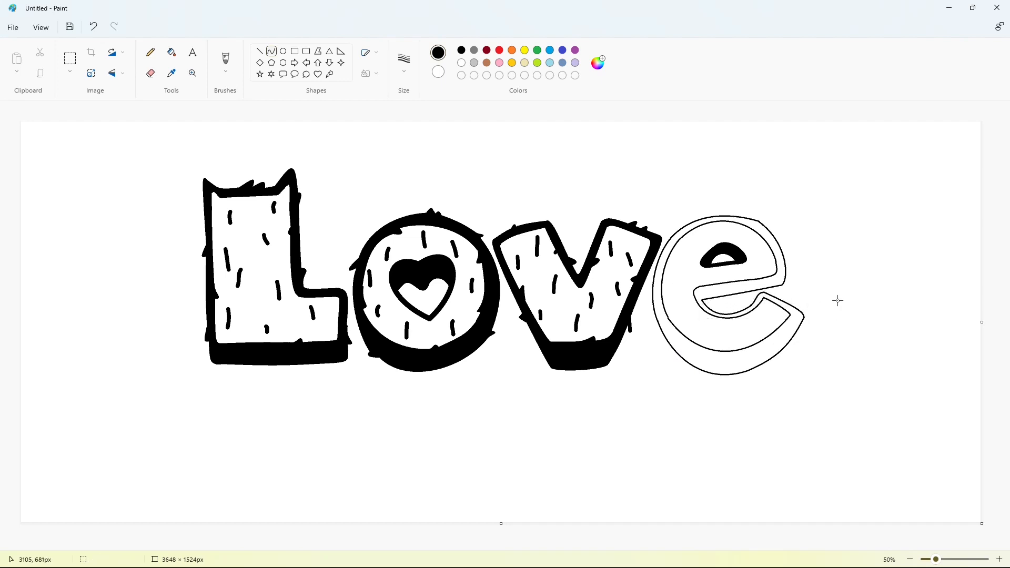
{"action": "left_click", "coordinate": [172, 52]}
{"action": "left_click", "coordinate": [781, 341]}
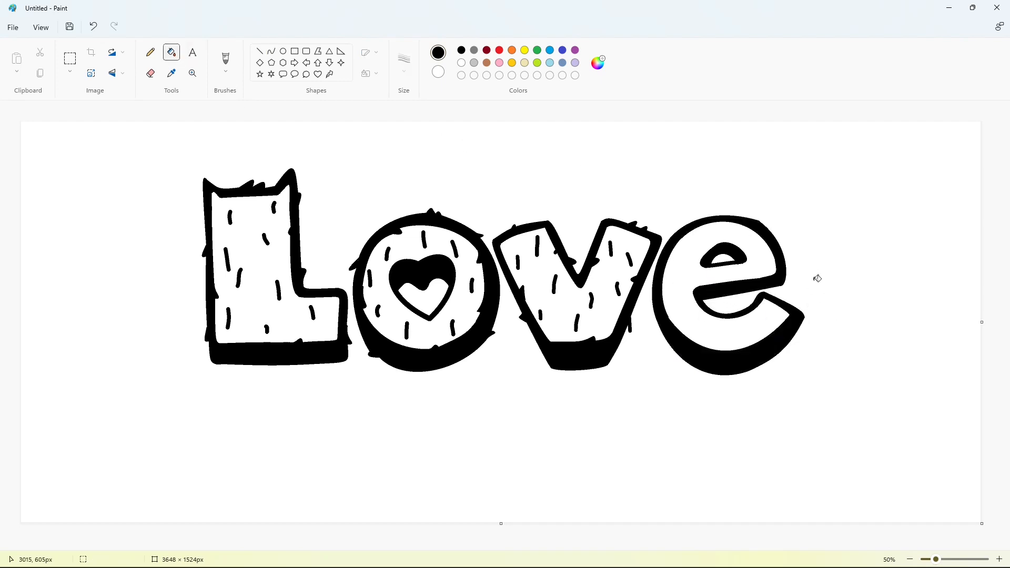
- Add black fur tufts around the e's thick edge and short straight fur strokes inside the letter
{"action": "left_click", "coordinate": [272, 51]}
{"action": "left_click", "coordinate": [259, 52]}
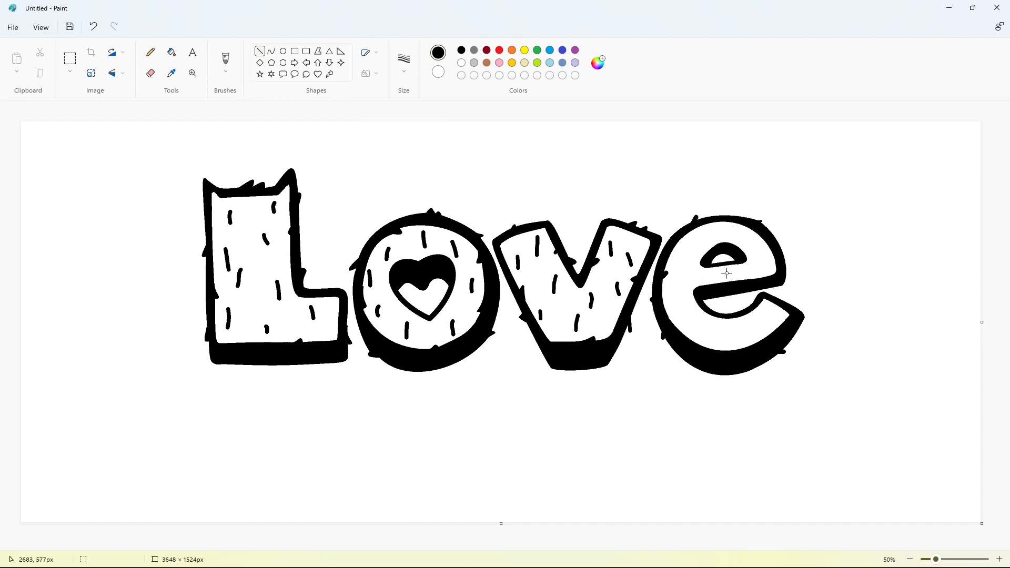
{"action": "left_click", "coordinate": [776, 230]}
{"action": "mouse_move", "coordinate": [736, 227]}
{"action": "left_mouse_down"}
{"action": "mouse_move", "coordinate": [733, 235]}
{"action": "mouse_move", "coordinate": [767, 253]}
{"action": "left_mouse_up"}
{"action": "left_click", "coordinate": [773, 244]}
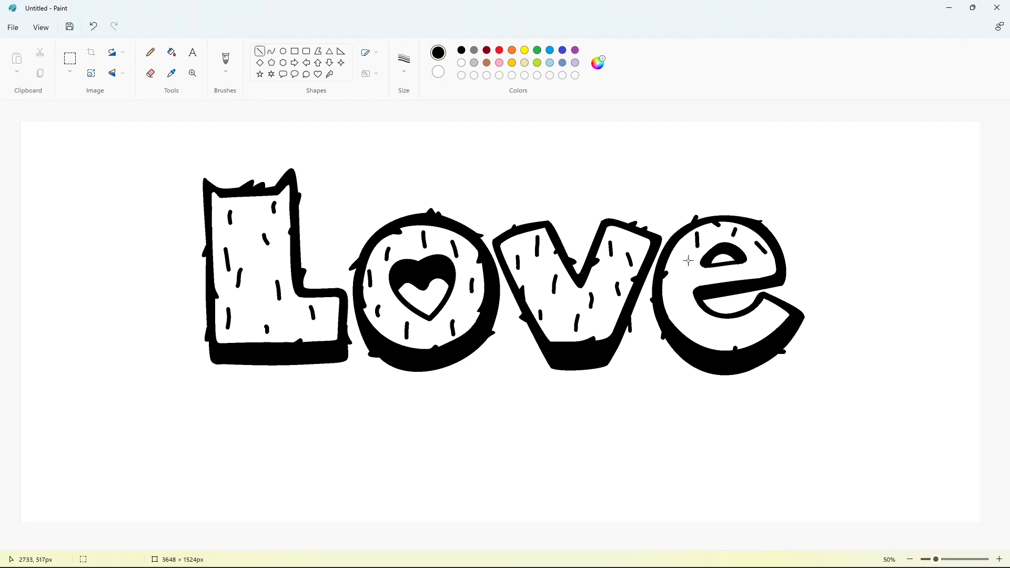
{"action": "mouse_move", "coordinate": [679, 272]}
{"action": "left_mouse_down"}
{"action": "mouse_move", "coordinate": [698, 337]}
{"action": "mouse_move", "coordinate": [723, 327]}
{"action": "left_mouse_up"}
{"action": "mouse_move", "coordinate": [750, 329]}
{"action": "left_mouse_down"}
{"action": "mouse_move", "coordinate": [752, 337]}
{"action": "mouse_move", "coordinate": [770, 316]}
{"action": "left_mouse_up"}
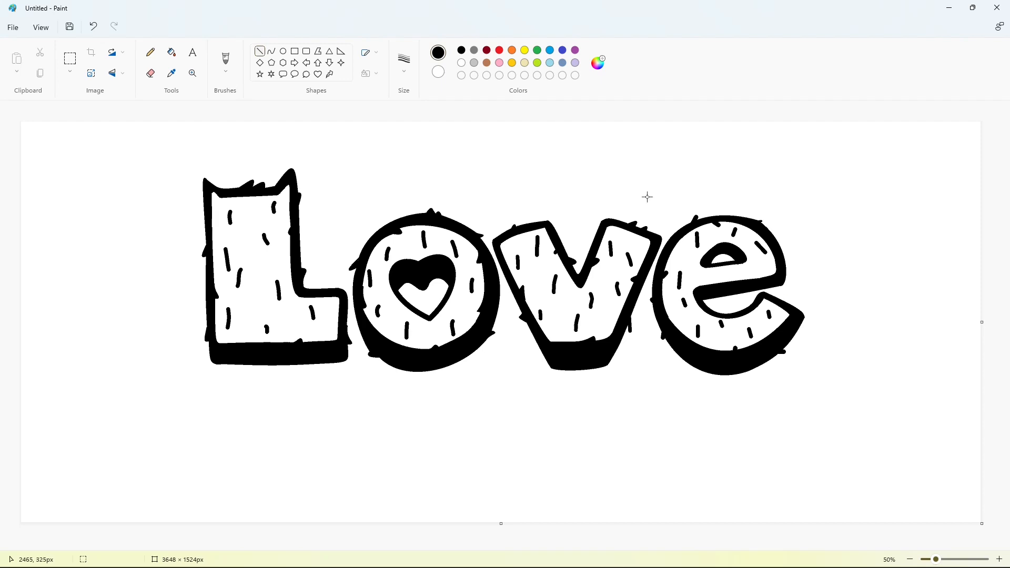
{"action": "left_click", "coordinate": [272, 51]}
{"action": "left_click_drag", "start_coordinate": [230, 381], "coordinate": [184, 384]}
{"action": "left_click", "coordinate": [205, 380]}
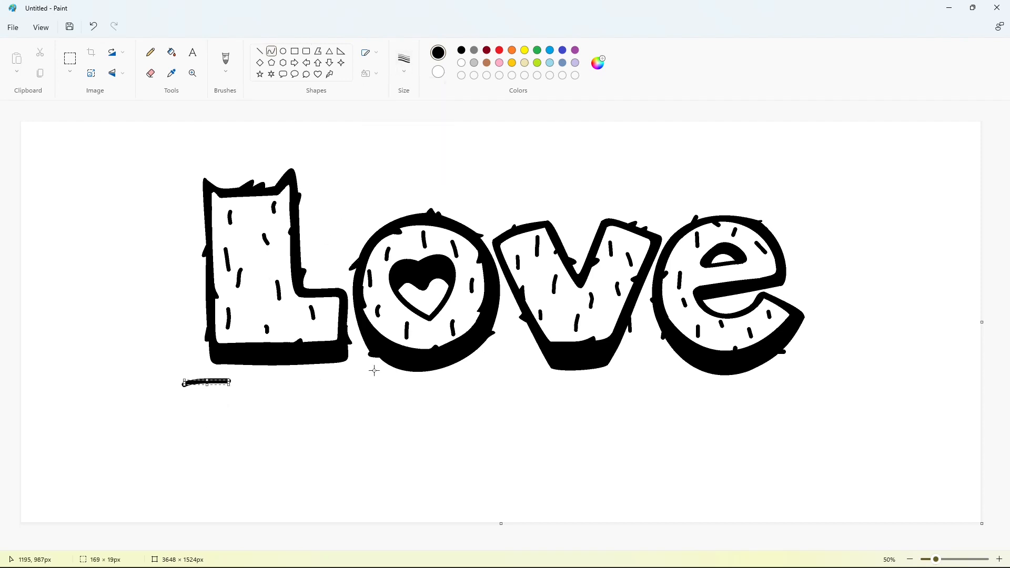
{"action": "key", "text": "ctrl+z"}
- Draw the upper-left serif, left stem and start of the left foot of a thick-lined M below the L
{"action": "left_click", "coordinate": [259, 51]}
{"action": "mouse_move", "coordinate": [232, 382]}
{"action": "left_mouse_down"}
{"action": "mouse_move", "coordinate": [178, 393]}
{"action": "mouse_move", "coordinate": [194, 464]}
{"action": "mouse_move", "coordinate": [185, 477]}
{"action": "mouse_move", "coordinate": [196, 476]}
{"action": "left_mouse_up"}
{"action": "left_click", "coordinate": [272, 51]}
{"action": "left_click", "coordinate": [211, 369]}
{"action": "left_click", "coordinate": [272, 51]}
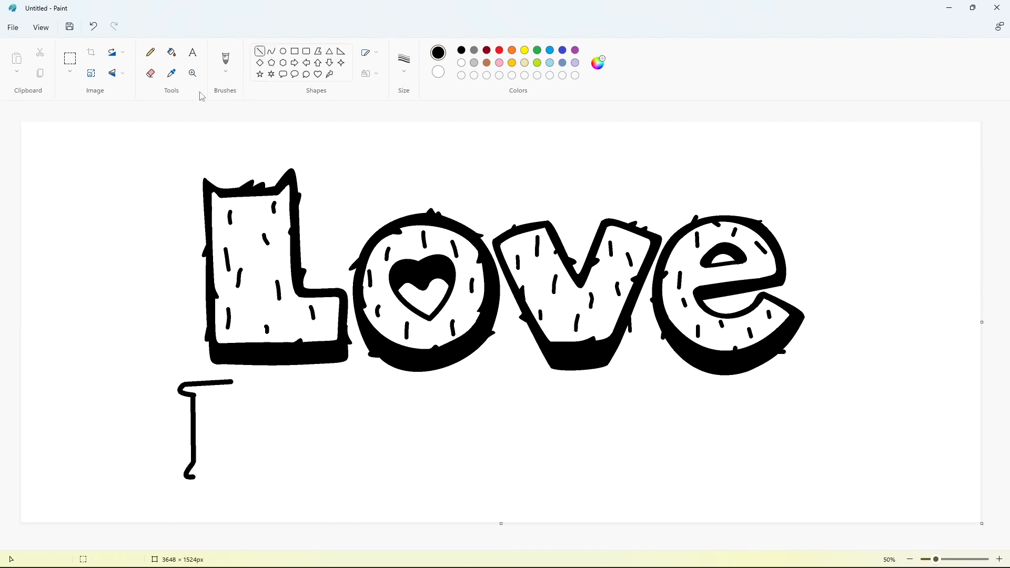
- Draw the M's central notch, upper-right serif, right stem and right foot with its inner edge
{"action": "mouse_move", "coordinate": [230, 380]}
{"action": "left_mouse_down"}
{"action": "mouse_move", "coordinate": [283, 381]}
{"action": "mouse_move", "coordinate": [253, 429]}
{"action": "mouse_move", "coordinate": [282, 381]}
{"action": "mouse_move", "coordinate": [331, 383]}
{"action": "mouse_move", "coordinate": [313, 396]}
{"action": "mouse_move", "coordinate": [333, 389]}
{"action": "mouse_move", "coordinate": [320, 475]}
{"action": "left_mouse_up"}
{"action": "key", "text": "ctrl+z"}
{"action": "left_click", "coordinate": [360, 392]}
{"action": "left_click_drag", "start_coordinate": [329, 470], "coordinate": [293, 409]}
{"action": "left_click", "coordinate": [374, 459]}
{"action": "left_click", "coordinate": [354, 465]}
{"action": "left_click", "coordinate": [293, 447]}
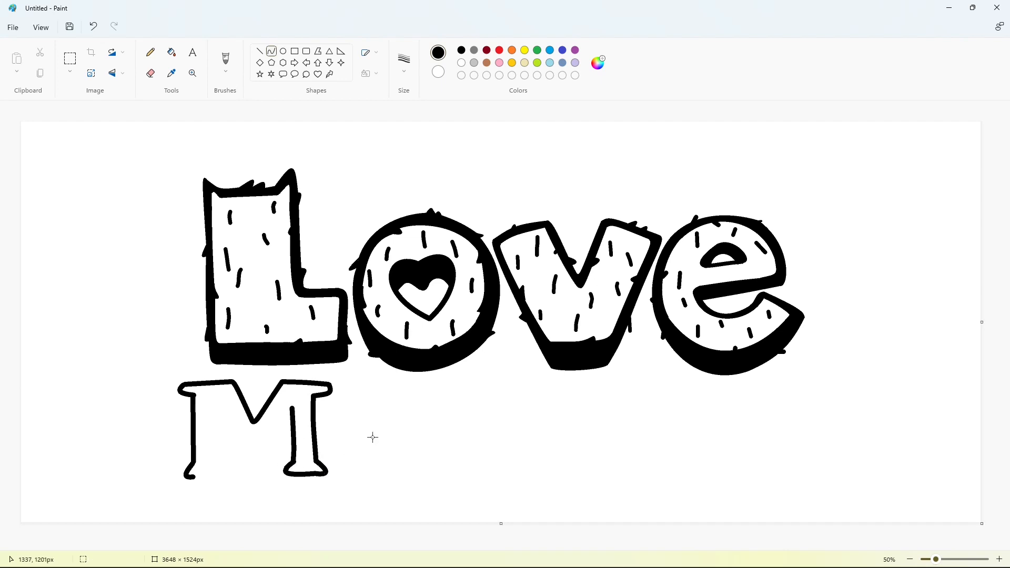
- Close the M's outline with the base of its left foot and the inner V between its stems
{"action": "left_click", "coordinate": [259, 51]}
{"action": "mouse_move", "coordinate": [188, 477]}
{"action": "left_mouse_down"}
{"action": "mouse_move", "coordinate": [242, 475]}
{"action": "mouse_move", "coordinate": [228, 419]}
{"action": "mouse_move", "coordinate": [257, 463]}
{"action": "mouse_move", "coordinate": [291, 409]}
{"action": "left_mouse_up"}
{"action": "left_click", "coordinate": [271, 51]}
{"action": "left_click", "coordinate": [239, 468]}
{"action": "left_click", "coordinate": [247, 449]}
{"action": "left_click", "coordinate": [327, 427]}
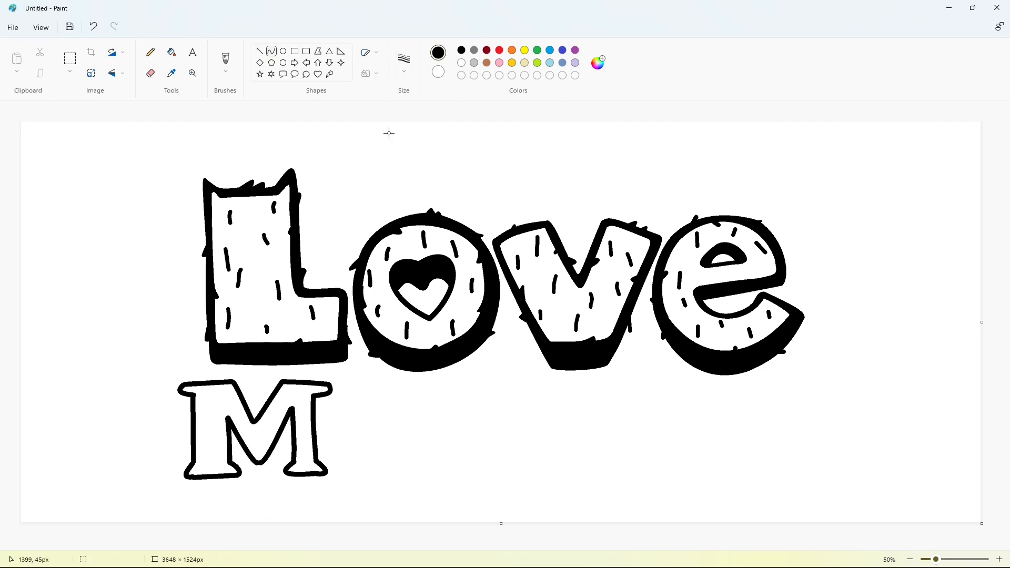
- Draw an O beside the M from a circle and a smaller inner oval about 120 × 105 px
{"action": "left_click", "coordinate": [284, 51]}
{"action": "mouse_move", "coordinate": [334, 394]}
{"action": "left_mouse_down"}
{"action": "mouse_move", "coordinate": [404, 459]}
{"action": "mouse_move", "coordinate": [404, 428]}
{"action": "mouse_move", "coordinate": [366, 433]}
{"action": "mouse_move", "coordinate": [386, 443]}
{"action": "left_mouse_up"}
{"action": "left_click", "coordinate": [440, 440]}
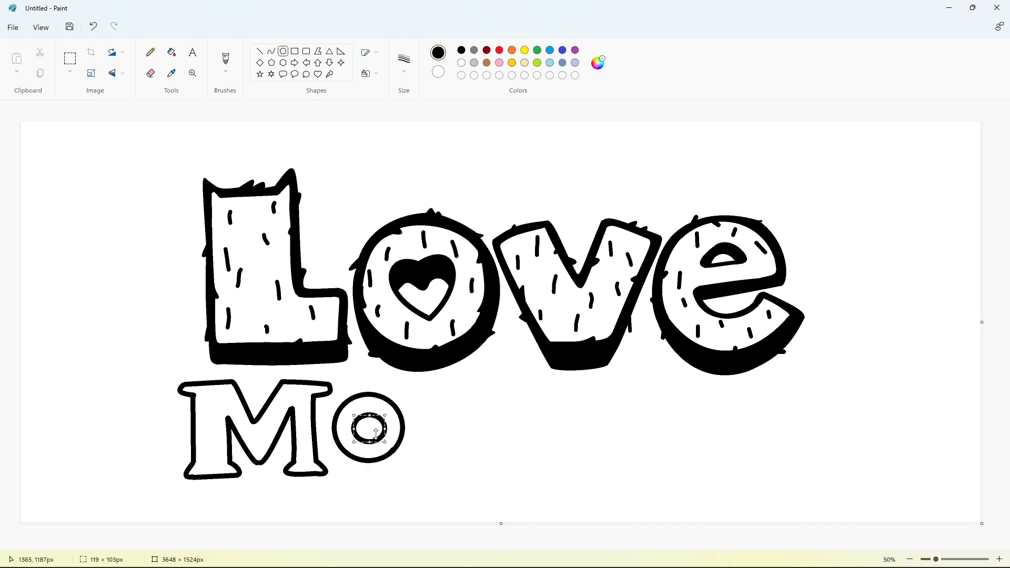
{"action": "left_click", "coordinate": [428, 433]}
- Draw the upper-left serif, left stem and rounded outer arch of a lowercase n beside the small O
{"action": "left_click", "coordinate": [259, 51]}
{"action": "mouse_move", "coordinate": [417, 398]}
{"action": "left_mouse_down"}
{"action": "mouse_move", "coordinate": [455, 395]}
{"action": "mouse_move", "coordinate": [418, 404]}
{"action": "mouse_move", "coordinate": [424, 453]}
{"action": "left_mouse_up"}
{"action": "left_click", "coordinate": [272, 51]}
{"action": "left_click", "coordinate": [467, 396]}
{"action": "left_click", "coordinate": [259, 51]}
{"action": "left_click", "coordinate": [271, 52]}
{"action": "left_click", "coordinate": [459, 399]}
{"action": "mouse_move", "coordinate": [454, 396]}
{"action": "left_mouse_down"}
{"action": "mouse_move", "coordinate": [450, 406]}
{"action": "mouse_move", "coordinate": [500, 446]}
{"action": "mouse_move", "coordinate": [501, 395]}
{"action": "left_mouse_up"}
{"action": "left_click", "coordinate": [472, 379]}
{"action": "left_click", "coordinate": [478, 405]}
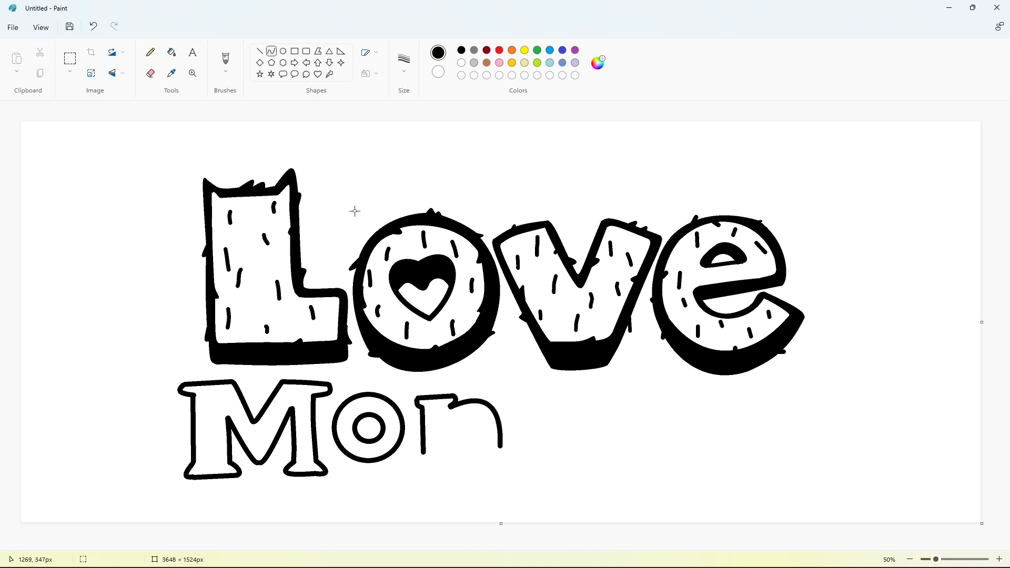
- Close the n's outline with its left foot, inner arch and right foot
{"action": "left_click_drag", "start_coordinate": [416, 460], "coordinate": [455, 461]}
{"action": "left_click", "coordinate": [259, 51]}
{"action": "left_click", "coordinate": [271, 52]}
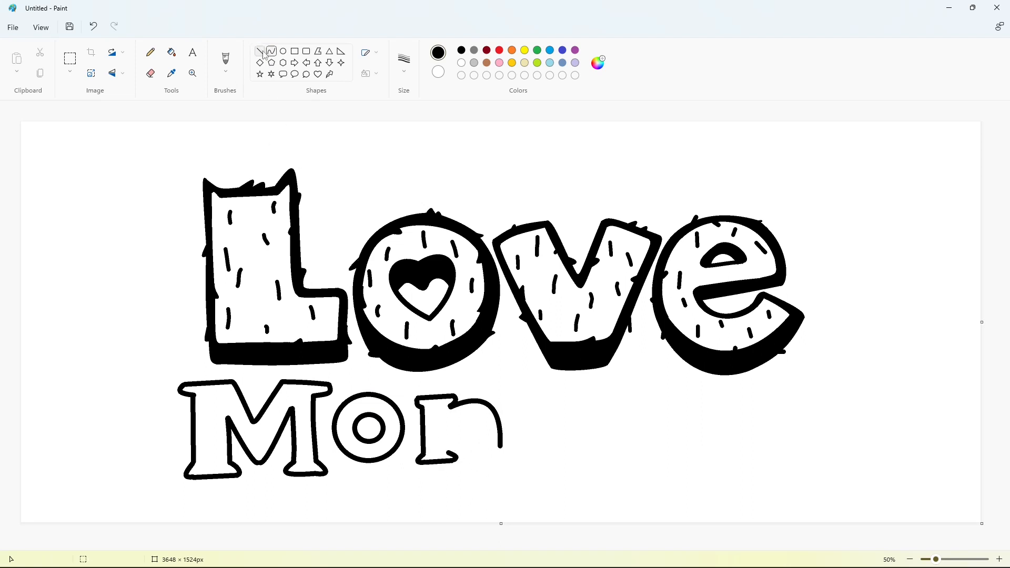
{"action": "left_click_drag", "start_coordinate": [446, 453], "coordinate": [471, 448]}
{"action": "mouse_move", "coordinate": [459, 451]}
{"action": "left_mouse_down"}
{"action": "mouse_move", "coordinate": [459, 418]}
{"action": "mouse_move", "coordinate": [472, 408]}
{"action": "mouse_move", "coordinate": [471, 449]}
{"action": "left_mouse_up"}
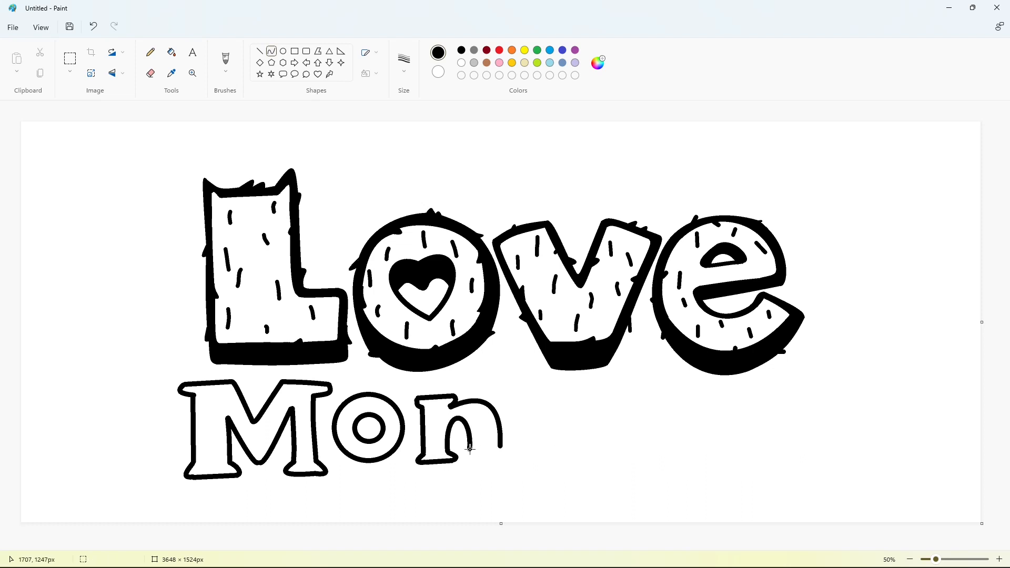
{"action": "key", "text": "ctrl+z"}
{"action": "left_click", "coordinate": [259, 51]}
{"action": "left_click_drag", "start_coordinate": [463, 460], "coordinate": [504, 454]}
- Draw the double-sided curved outline of a block letter S beside the n
{"action": "left_click", "coordinate": [271, 51]}
{"action": "left_click", "coordinate": [609, 401]}
{"action": "mouse_move", "coordinate": [569, 405]}
{"action": "left_mouse_down"}
{"action": "mouse_move", "coordinate": [546, 384]}
{"action": "mouse_move", "coordinate": [561, 382]}
{"action": "mouse_move", "coordinate": [520, 421]}
{"action": "mouse_move", "coordinate": [515, 403]}
{"action": "mouse_move", "coordinate": [548, 431]}
{"action": "mouse_move", "coordinate": [545, 396]}
{"action": "mouse_move", "coordinate": [562, 417]}
{"action": "mouse_move", "coordinate": [549, 417]}
{"action": "mouse_move", "coordinate": [539, 447]}
{"action": "mouse_move", "coordinate": [558, 457]}
{"action": "mouse_move", "coordinate": [591, 444]}
{"action": "mouse_move", "coordinate": [519, 451]}
{"action": "mouse_move", "coordinate": [548, 473]}
{"action": "left_mouse_up"}
{"action": "left_click", "coordinate": [600, 392]}
{"action": "left_click", "coordinate": [586, 431]}
{"action": "left_click", "coordinate": [585, 431]}
{"action": "left_click", "coordinate": [605, 414]}
{"action": "left_click", "coordinate": [640, 471]}
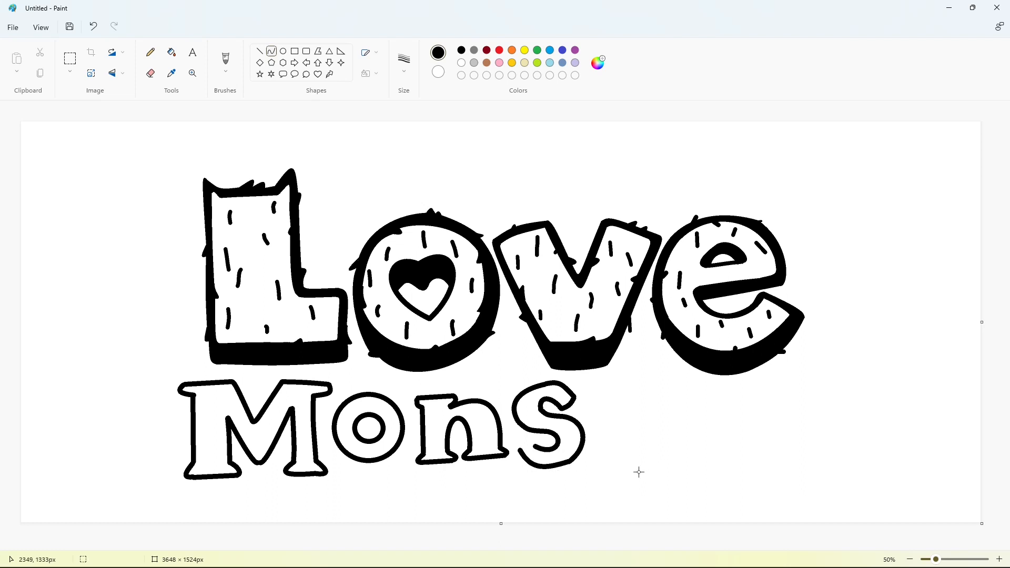
- Close the lower end of the S and outline a lowercase t with a crossbar and hooked foot beside it
{"action": "left_click", "coordinate": [530, 446]}
{"action": "mouse_move", "coordinate": [598, 386]}
{"action": "left_mouse_down"}
{"action": "mouse_move", "coordinate": [598, 408]}
{"action": "mouse_move", "coordinate": [631, 413]}
{"action": "mouse_move", "coordinate": [653, 399]}
{"action": "mouse_move", "coordinate": [585, 413]}
{"action": "mouse_move", "coordinate": [635, 413]}
{"action": "mouse_move", "coordinate": [647, 469]}
{"action": "mouse_move", "coordinate": [609, 478]}
{"action": "mouse_move", "coordinate": [602, 458]}
{"action": "left_mouse_up"}
{"action": "mouse_move", "coordinate": [622, 423]}
{"action": "left_mouse_down"}
{"action": "mouse_move", "coordinate": [648, 465]}
{"action": "mouse_move", "coordinate": [675, 455]}
{"action": "mouse_move", "coordinate": [687, 464]}
{"action": "left_mouse_up"}
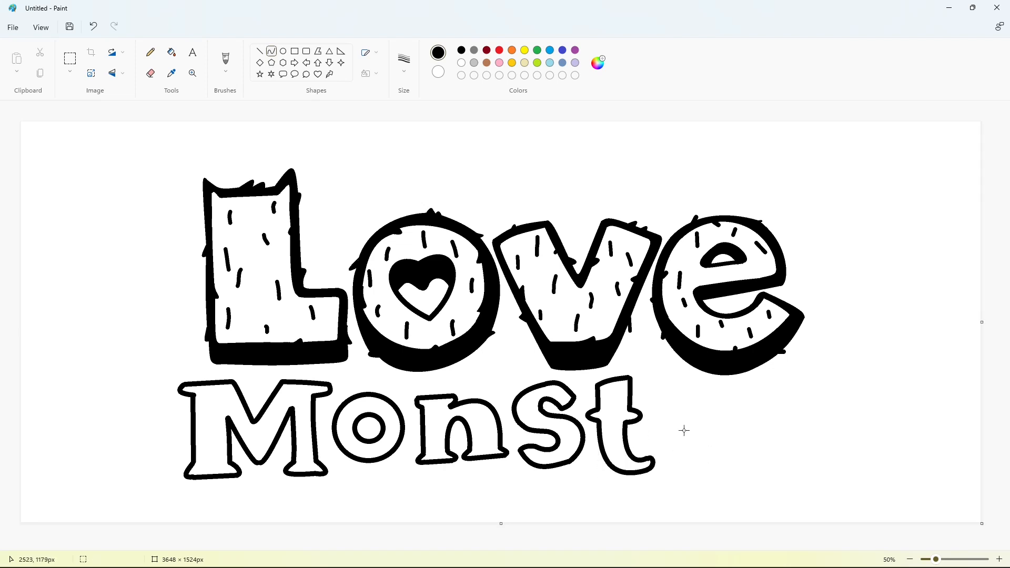
- Draw the rounded outer outline of a lowercase e with an open tail beside the t
{"action": "mouse_move", "coordinate": [679, 423]}
{"action": "left_mouse_down"}
{"action": "mouse_move", "coordinate": [721, 397]}
{"action": "mouse_move", "coordinate": [777, 420]}
{"action": "mouse_move", "coordinate": [657, 403]}
{"action": "mouse_move", "coordinate": [681, 371]}
{"action": "left_mouse_up"}
{"action": "mouse_move", "coordinate": [716, 400]}
{"action": "left_mouse_down"}
{"action": "mouse_move", "coordinate": [756, 404]}
{"action": "mouse_move", "coordinate": [747, 407]}
{"action": "left_mouse_up"}
{"action": "mouse_move", "coordinate": [673, 453]}
{"action": "left_mouse_down"}
{"action": "mouse_move", "coordinate": [652, 414]}
{"action": "mouse_move", "coordinate": [650, 441]}
{"action": "mouse_move", "coordinate": [723, 445]}
{"action": "mouse_move", "coordinate": [687, 460]}
{"action": "mouse_move", "coordinate": [712, 458]}
{"action": "mouse_move", "coordinate": [716, 436]}
{"action": "mouse_move", "coordinate": [684, 441]}
{"action": "mouse_move", "coordinate": [727, 438]}
{"action": "left_mouse_up"}
{"action": "left_click", "coordinate": [685, 458]}
{"action": "left_click", "coordinate": [764, 451]}
{"action": "left_click", "coordinate": [746, 446]}
{"action": "left_click", "coordinate": [769, 434]}
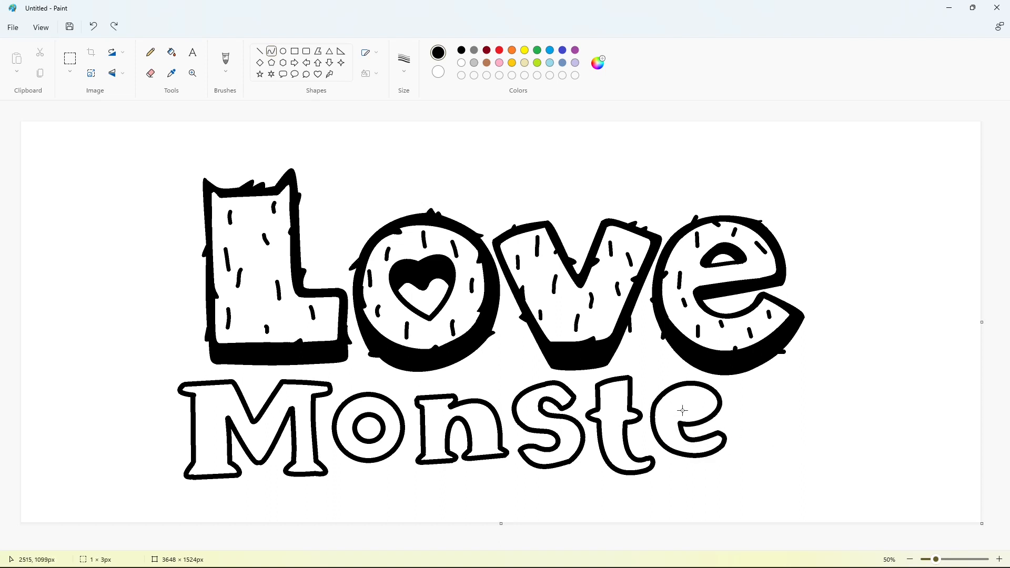
- Draw the inner outline of the lowercase e and the stem side, top and base edges of a serif r beside it
{"action": "left_click", "coordinate": [785, 409]}
{"action": "mouse_move", "coordinate": [688, 410]}
{"action": "left_mouse_down"}
{"action": "mouse_move", "coordinate": [778, 392]}
{"action": "mouse_move", "coordinate": [740, 397]}
{"action": "mouse_move", "coordinate": [743, 447]}
{"action": "mouse_move", "coordinate": [784, 452]}
{"action": "left_mouse_up"}
{"action": "left_click", "coordinate": [259, 51]}
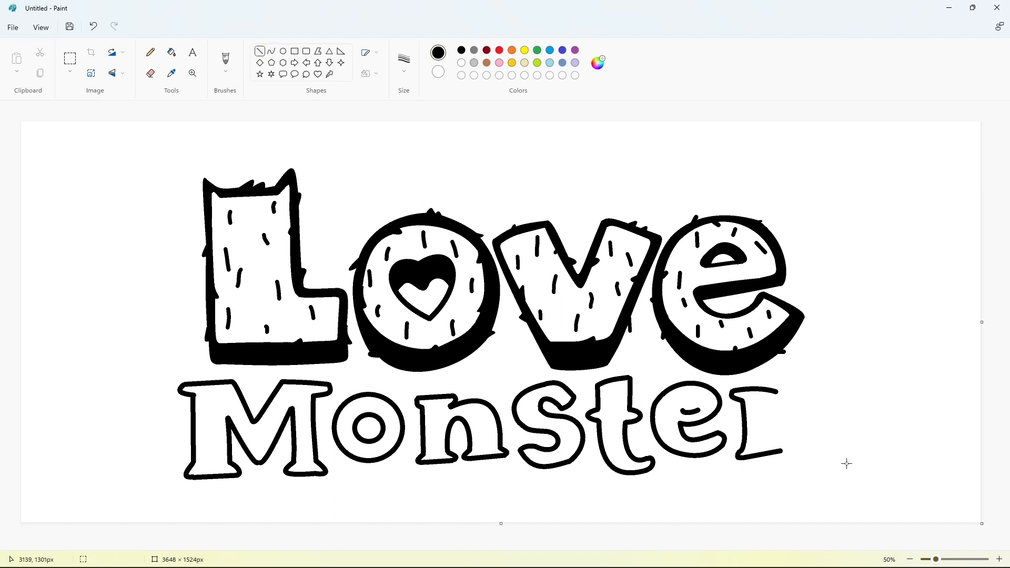
{"action": "left_click", "coordinate": [274, 53]}
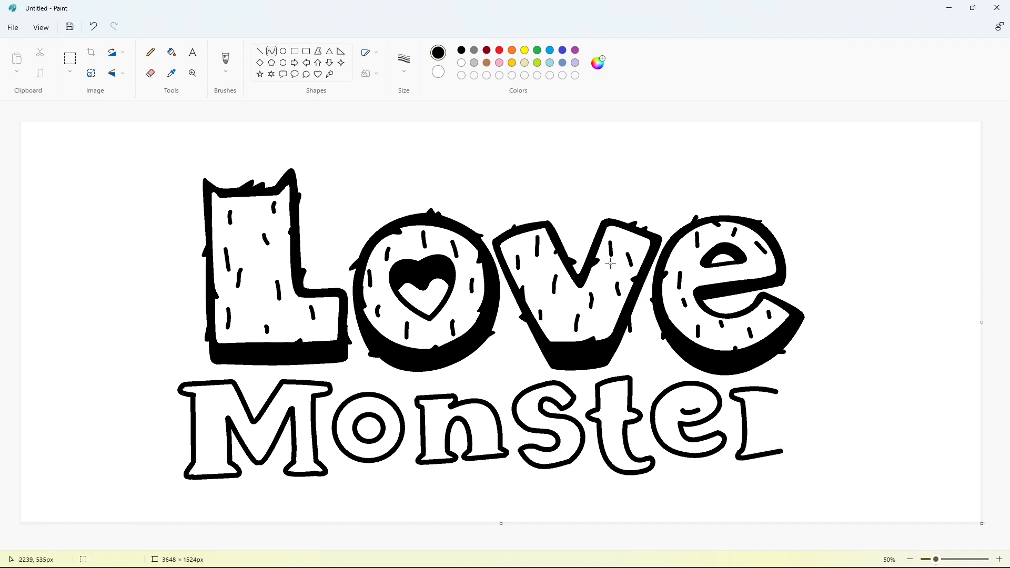
- Complete the r's outline with its curved arm, rounded tip and the inner side of its stem
{"action": "left_click", "coordinate": [820, 382]}
{"action": "left_click_drag", "start_coordinate": [773, 401], "coordinate": [810, 391]}
{"action": "left_click_drag", "start_coordinate": [794, 394], "coordinate": [812, 412]}
{"action": "left_click", "coordinate": [821, 393]}
{"action": "mouse_move", "coordinate": [812, 399]}
{"action": "left_mouse_down"}
{"action": "mouse_move", "coordinate": [816, 413]}
{"action": "mouse_move", "coordinate": [793, 416]}
{"action": "mouse_move", "coordinate": [805, 420]}
{"action": "mouse_move", "coordinate": [779, 415]}
{"action": "left_mouse_up"}
{"action": "left_click", "coordinate": [853, 412]}
{"action": "mouse_move", "coordinate": [789, 413]}
{"action": "left_mouse_down"}
{"action": "mouse_move", "coordinate": [791, 402]}
{"action": "mouse_move", "coordinate": [783, 452]}
{"action": "mouse_move", "coordinate": [781, 436]}
{"action": "left_mouse_up"}
{"action": "left_click", "coordinate": [851, 407]}
{"action": "left_click", "coordinate": [803, 433]}
- Try a thinner curved shadow line under the left foot of the M
{"action": "left_click", "coordinate": [405, 61]}
{"action": "left_click", "coordinate": [430, 150]}
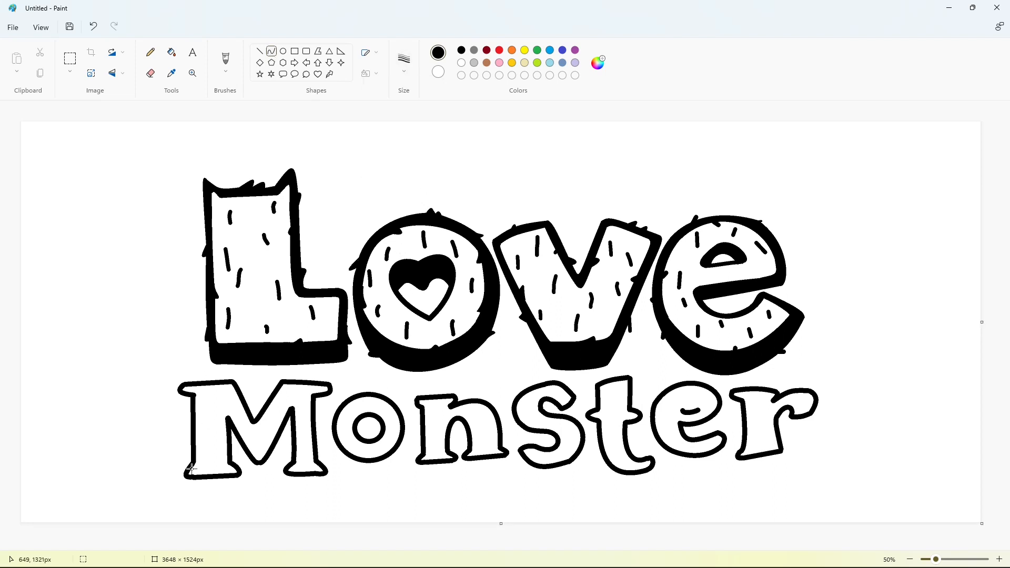
{"action": "mouse_move", "coordinate": [186, 477]}
{"action": "left_mouse_down"}
{"action": "mouse_move", "coordinate": [203, 485]}
{"action": "mouse_move", "coordinate": [185, 481]}
{"action": "left_mouse_up"}
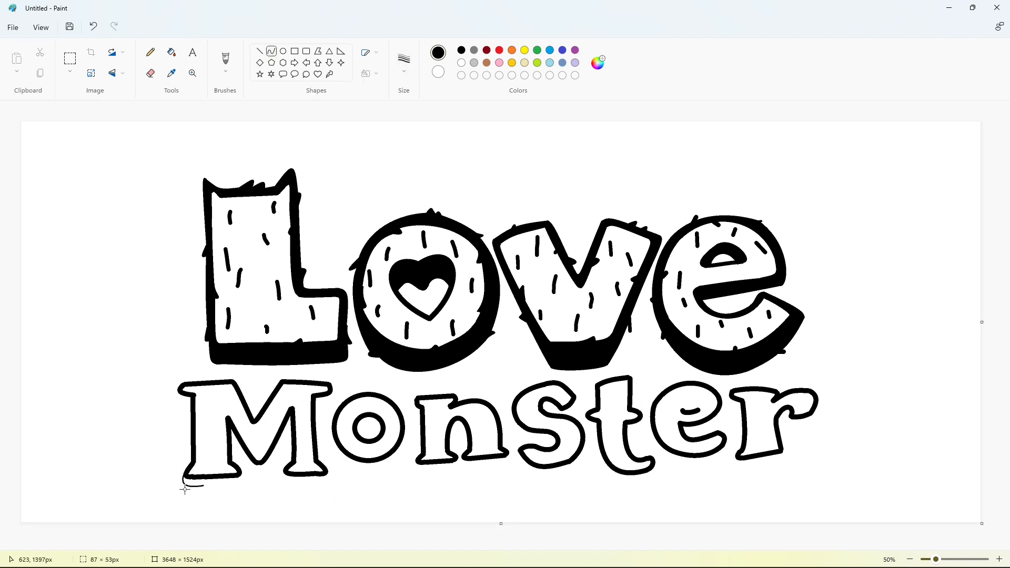
{"action": "left_click", "coordinate": [242, 487]}
{"action": "left_click", "coordinate": [260, 51]}
{"action": "key", "text": "ctrl+z"}
{"action": "left_click", "coordinate": [272, 51]}
- Draw the small counter of the e in "Monster" and fill it with black
{"action": "mouse_move", "coordinate": [682, 410]}
{"action": "left_mouse_down"}
{"action": "mouse_move", "coordinate": [695, 410]}
{"action": "mouse_move", "coordinate": [687, 406]}
{"action": "left_mouse_up"}
{"action": "left_click", "coordinate": [171, 52]}
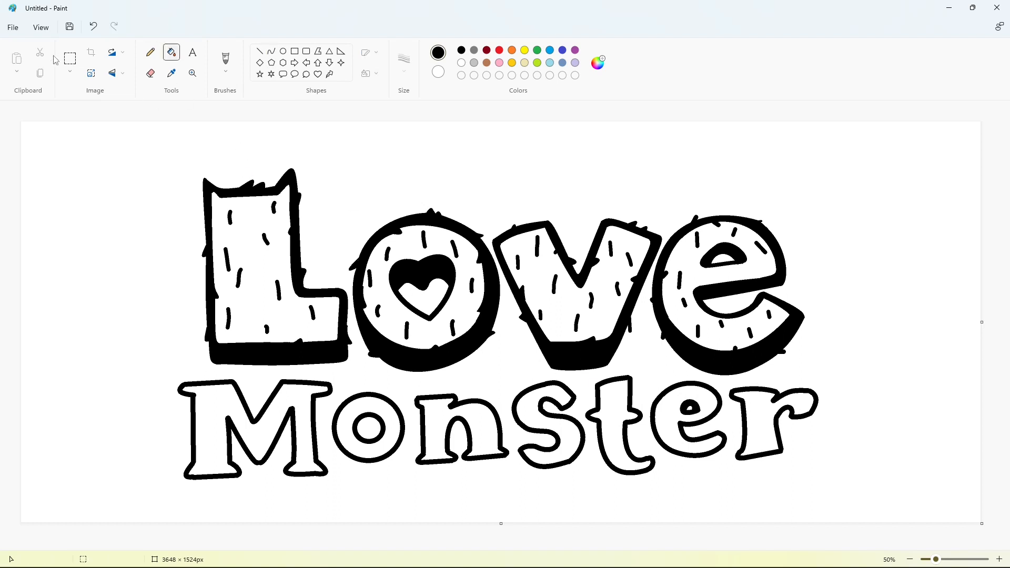
{"action": "left_click", "coordinate": [70, 59]}
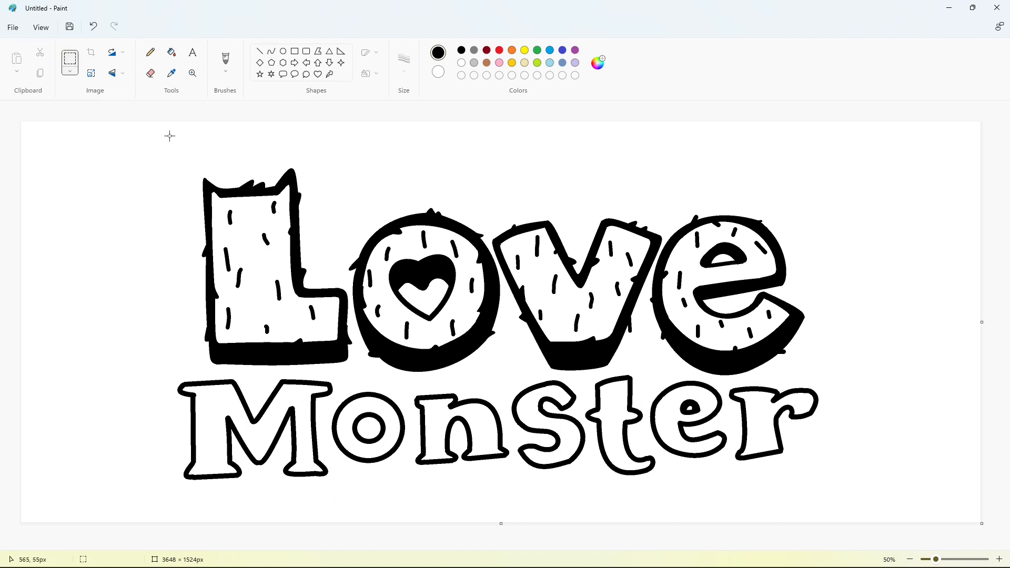
- Fill all seven letters of "Monster" with purple
{"action": "left_click", "coordinate": [576, 50]}
{"action": "left_click", "coordinate": [172, 52]}
{"action": "left_click", "coordinate": [208, 420]}
{"action": "left_click", "coordinate": [342, 426]}
{"action": "left_click", "coordinate": [440, 422]}
{"action": "left_click", "coordinate": [542, 400]}
{"action": "left_click", "coordinate": [599, 408]}
{"action": "left_click", "coordinate": [678, 436]}
{"action": "left_click", "coordinate": [758, 415]}
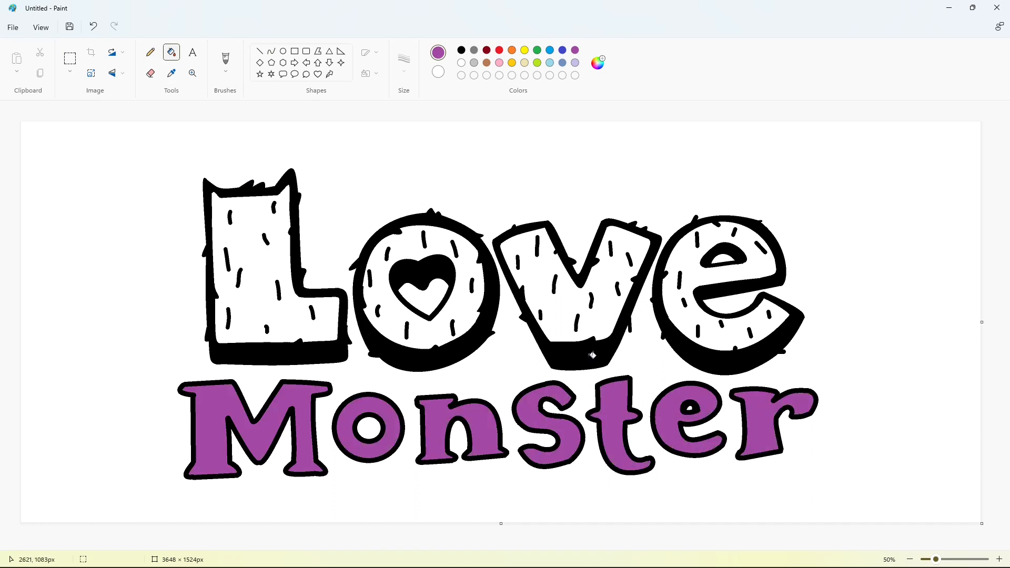
- Select the whole purple word "Monster" and copy it
{"action": "left_click", "coordinate": [70, 59]}
{"action": "left_click_drag", "start_coordinate": [163, 376], "coordinate": [42, 368]}
{"action": "key", "text": "ctrl+c"}
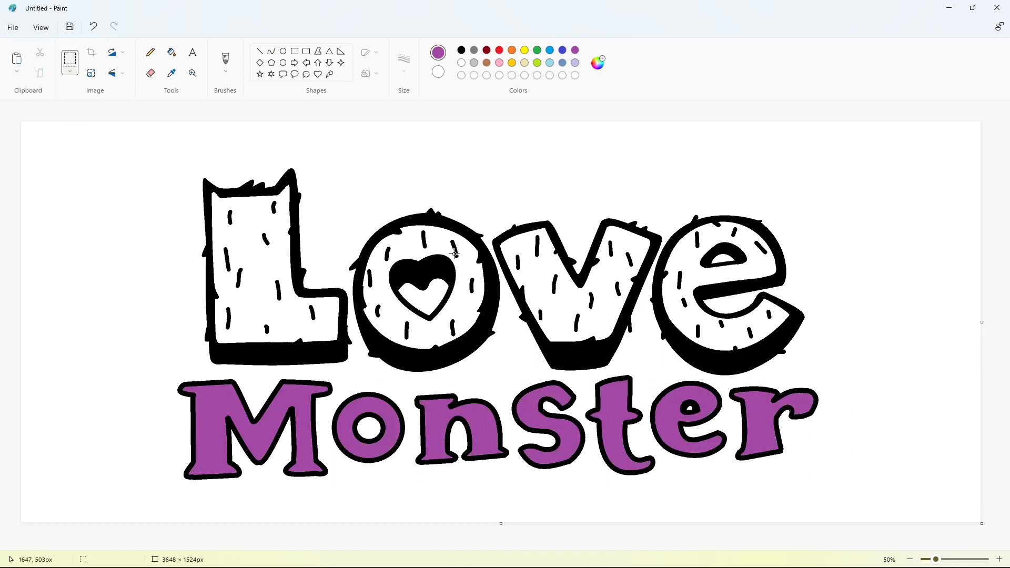
- Try placing a pasted copy of "Monster" slightly below the original word
{"action": "key", "text": "ctrl+v"}
{"action": "left_click_drag", "start_coordinate": [419, 210], "coordinate": [444, 467]}
{"action": "key", "text": "Escape"}
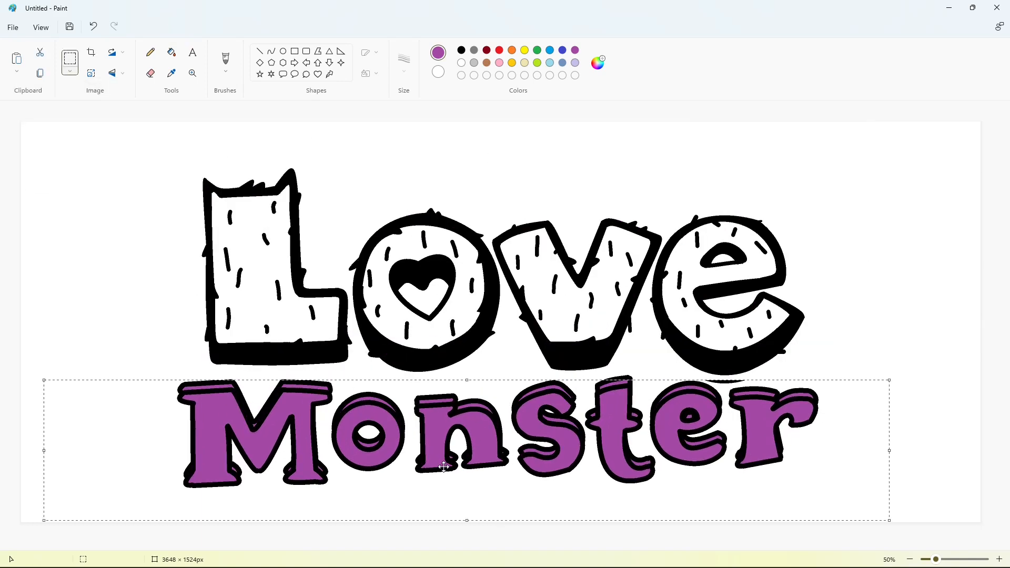
{"action": "left_click", "coordinate": [93, 26]}
- Cover the original word "Monster" with filled white rectangles
{"action": "left_click", "coordinate": [295, 51]}
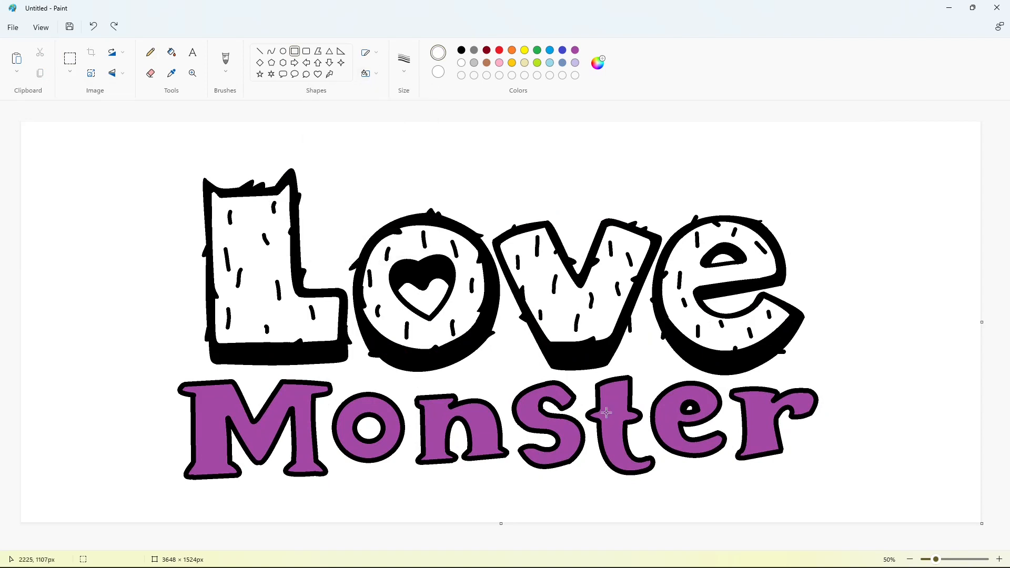
{"action": "key", "text": "ctrl+z"}
{"action": "left_click_drag", "start_coordinate": [514, 368], "coordinate": [591, 418]}
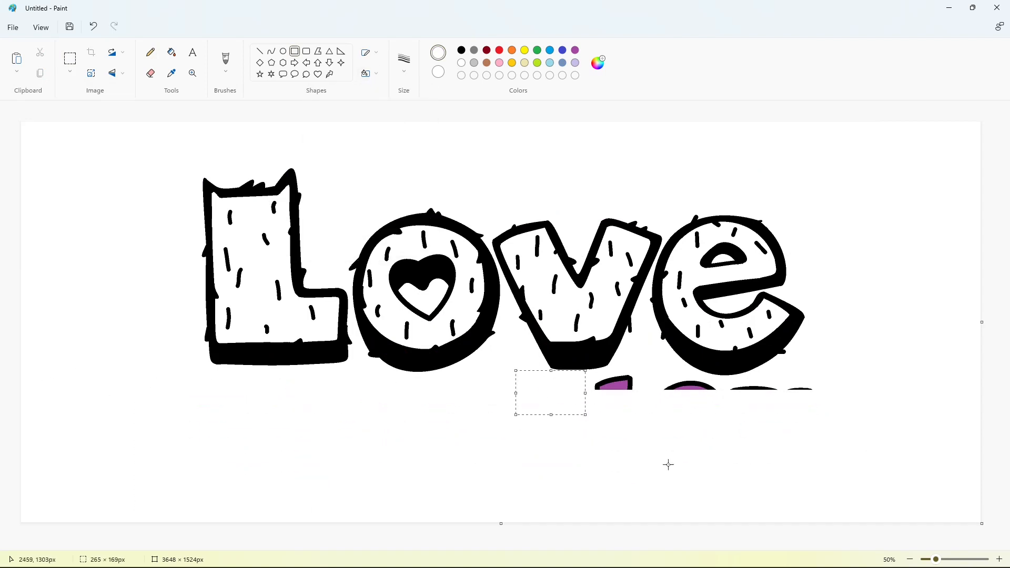
{"action": "left_click_drag", "start_coordinate": [469, 378], "coordinate": [846, 453]}
{"action": "left_click_drag", "start_coordinate": [599, 375], "coordinate": [679, 392]}
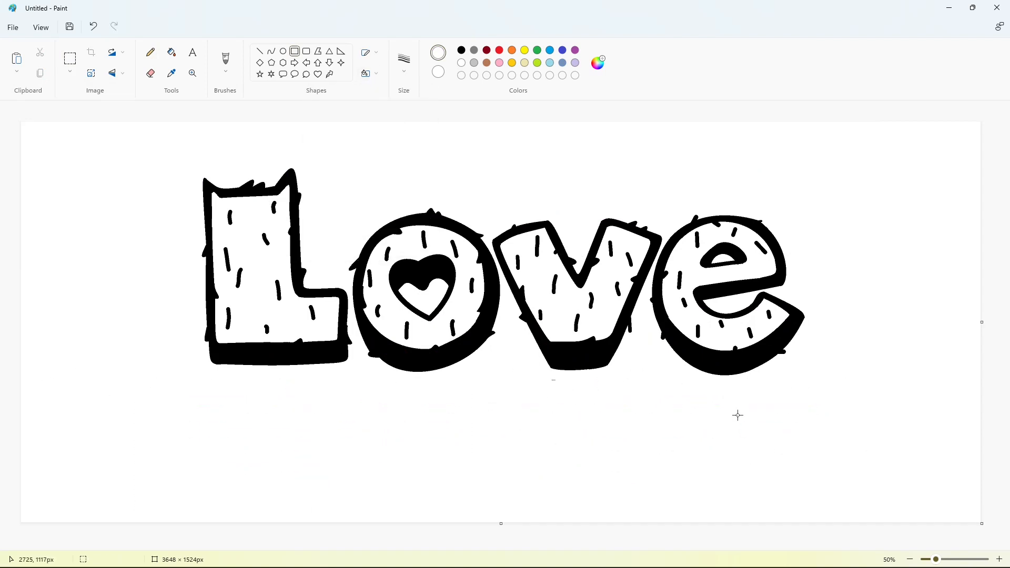
- Paste the copied "Monster" below "Love" and overlay another copy slightly higher to form a black shadow along the lower edges
{"action": "key", "text": "ctrl+v"}
{"action": "left_click_drag", "start_coordinate": [376, 189], "coordinate": [402, 444]}
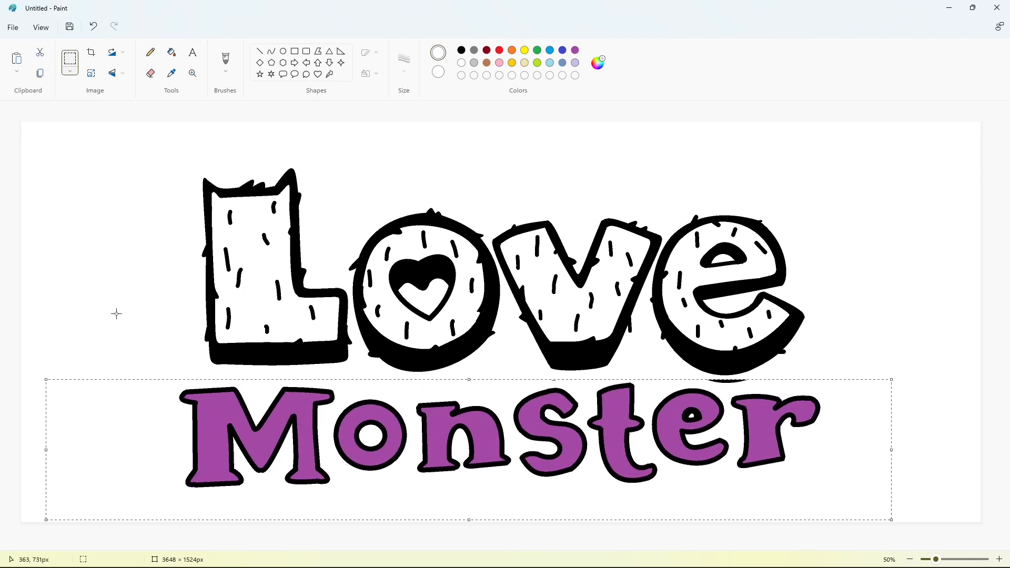
{"action": "left_click", "coordinate": [140, 280]}
{"action": "key", "text": "ctrl+v"}
{"action": "left_click_drag", "start_coordinate": [396, 192], "coordinate": [420, 444]}
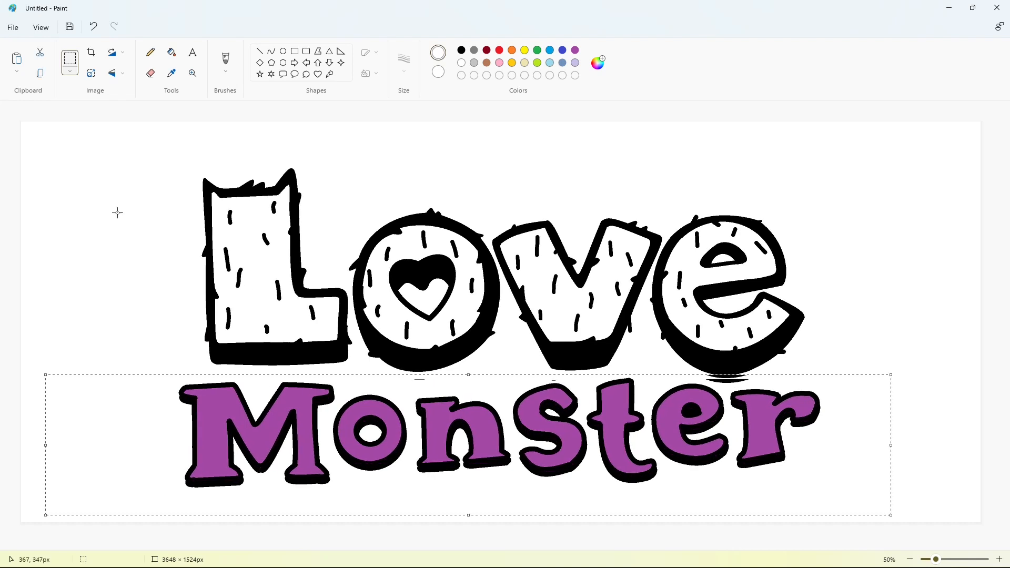
{"action": "left_click", "coordinate": [117, 213]}
- Paint over the stray black fragments under the o and e of "Love" with white shapes, lines and fill
{"action": "left_click", "coordinate": [294, 51]}
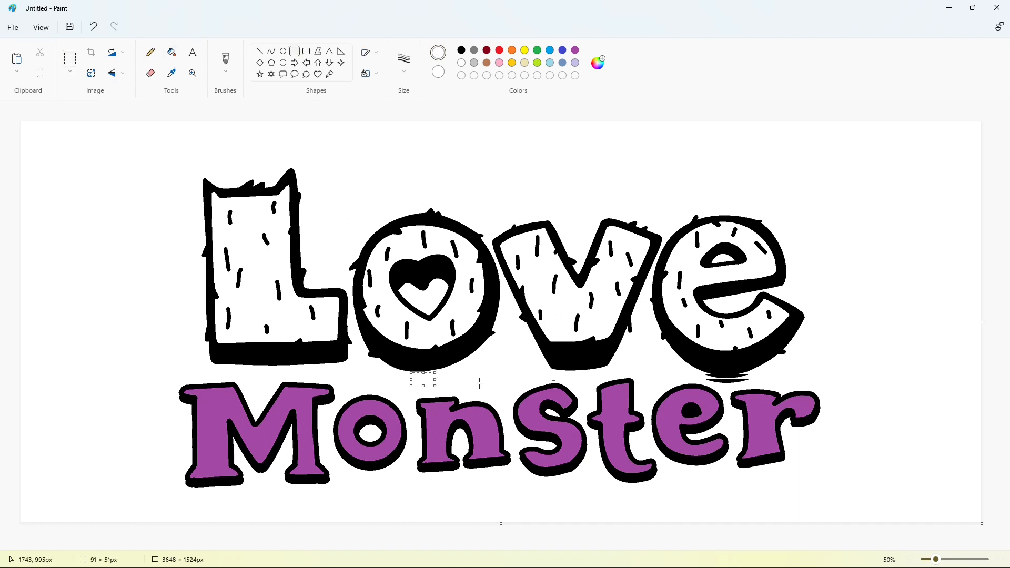
{"action": "scroll", "coordinate": [920, 500], "scroll_direction": "up", "scroll_amount": 2}
{"action": "left_click", "coordinate": [260, 51]}
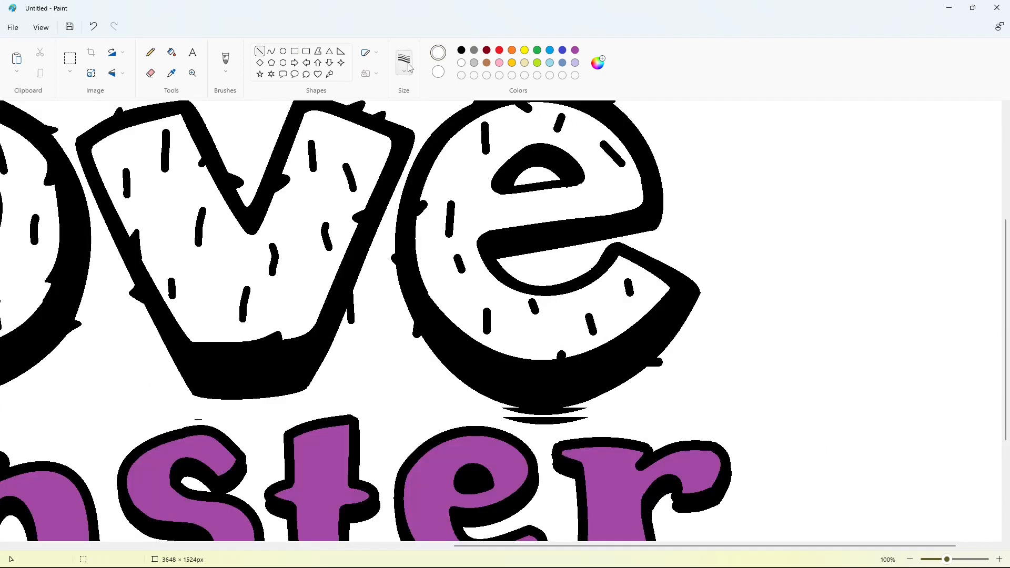
{"action": "left_click", "coordinate": [404, 59]}
{"action": "left_click_drag", "start_coordinate": [518, 409], "coordinate": [566, 409]}
{"action": "left_click", "coordinate": [272, 51]}
{"action": "scroll", "coordinate": [506, 412], "scroll_direction": "down", "scroll_amount": 2}
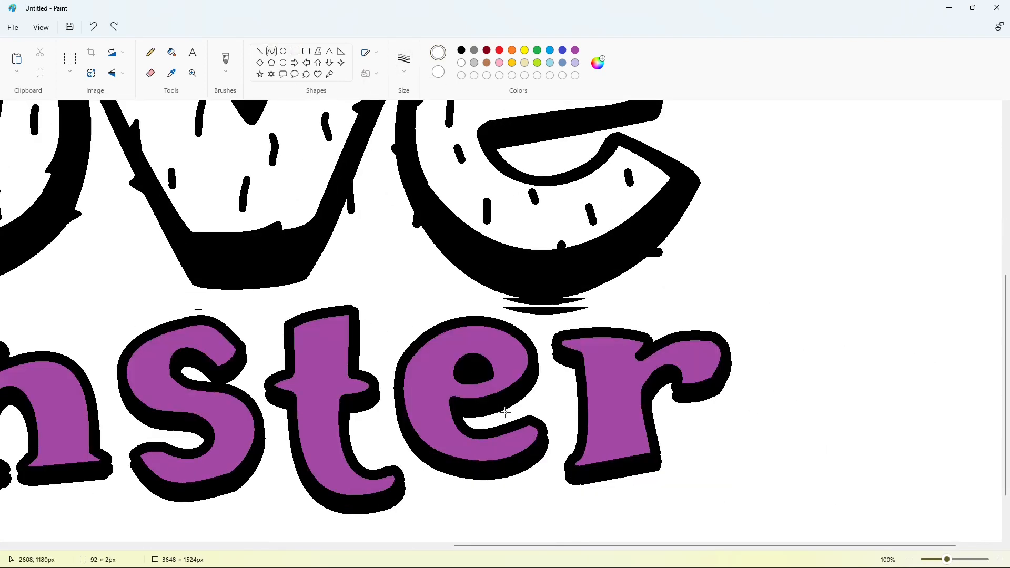
{"action": "left_click_drag", "start_coordinate": [514, 296], "coordinate": [542, 300]}
{"action": "left_click", "coordinate": [172, 52]}
{"action": "left_click", "coordinate": [547, 307]}
- Place a small white ellipse in the counter of the e in "Monster" and erase the stray mark above the s
{"action": "scroll", "coordinate": [816, 496], "scroll_direction": "up", "scroll_amount": 2}
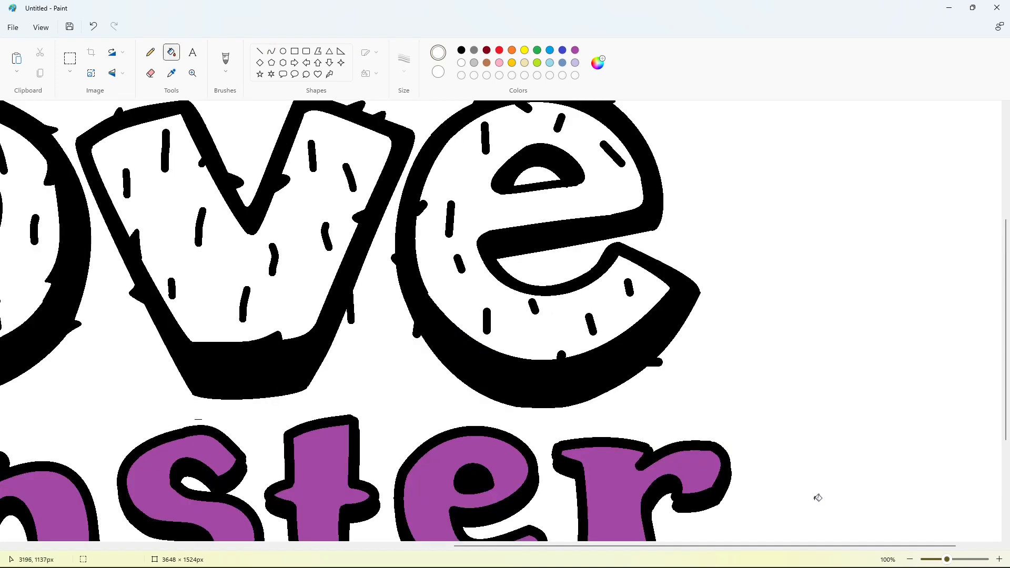
{"action": "left_click_drag", "start_coordinate": [754, 550], "coordinate": [657, 550]}
{"action": "left_click", "coordinate": [283, 51]}
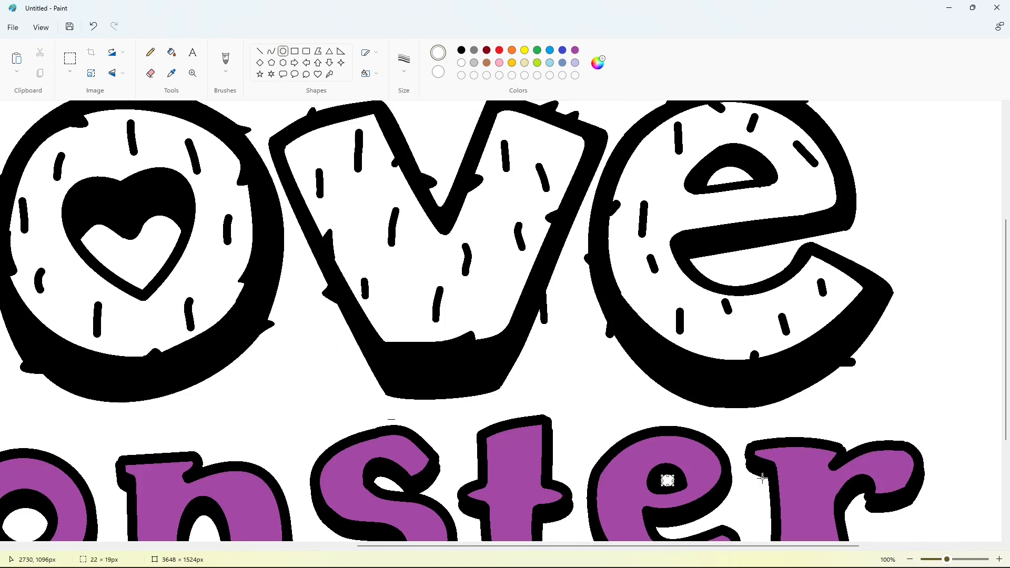
{"action": "scroll", "coordinate": [722, 511], "scroll_direction": "down", "scroll_amount": 2}
{"action": "left_click", "coordinate": [260, 52]}
- Smooth the notched shadow corners on the M's serifs and feet with short, thick black lines
{"action": "left_click_drag", "start_coordinate": [485, 547], "coordinate": [249, 548]}
{"action": "left_click", "coordinate": [405, 62]}
{"action": "left_click", "coordinate": [404, 153]}
{"action": "left_click", "coordinate": [462, 50]}
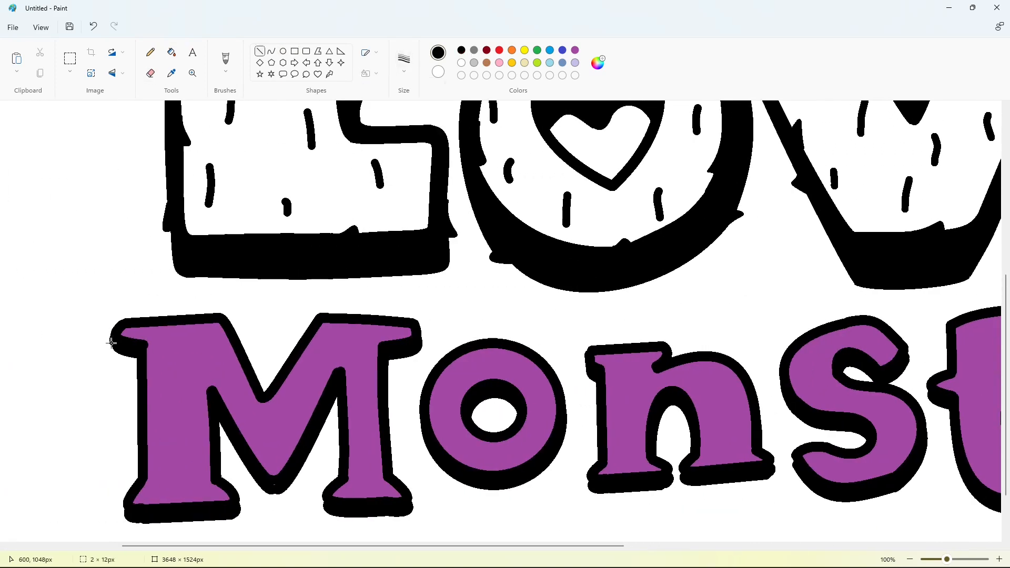
{"action": "left_click", "coordinate": [180, 346]}
{"action": "left_click_drag", "start_coordinate": [125, 504], "coordinate": [128, 517]}
{"action": "left_click_drag", "start_coordinate": [411, 498], "coordinate": [412, 508]}
- Smooth the notched shadow ends of the n, s, t and r with short black lines
{"action": "scroll", "coordinate": [448, 533], "scroll_direction": "right", "scroll_amount": 3}
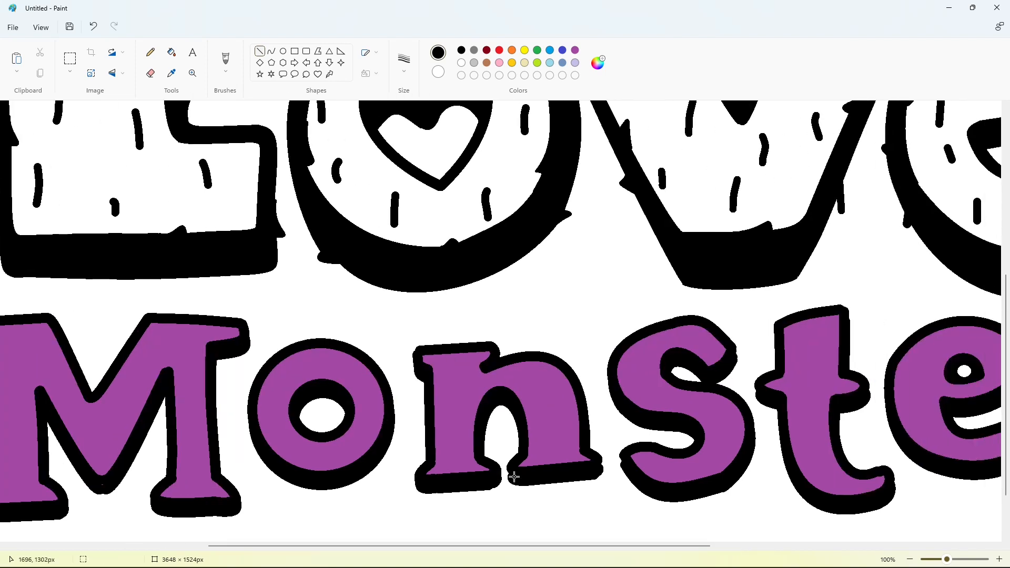
{"action": "left_click_drag", "start_coordinate": [509, 470], "coordinate": [510, 480]}
{"action": "left_click_drag", "start_coordinate": [622, 456], "coordinate": [623, 464]}
{"action": "left_click_drag", "start_coordinate": [737, 348], "coordinate": [736, 356]}
{"action": "scroll", "coordinate": [658, 566], "scroll_direction": "right", "scroll_amount": 5}
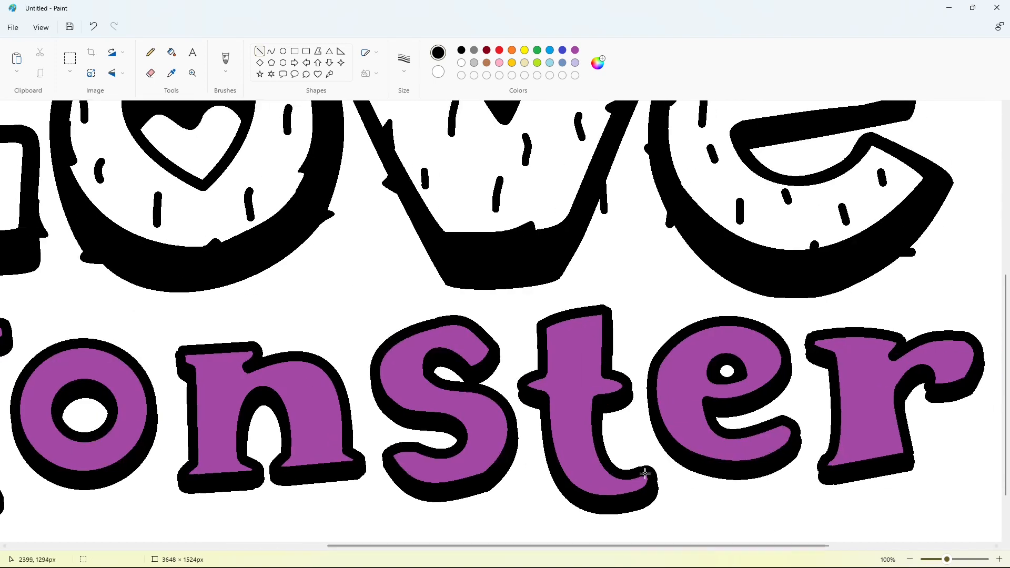
{"action": "left_click_drag", "start_coordinate": [655, 478], "coordinate": [656, 488]}
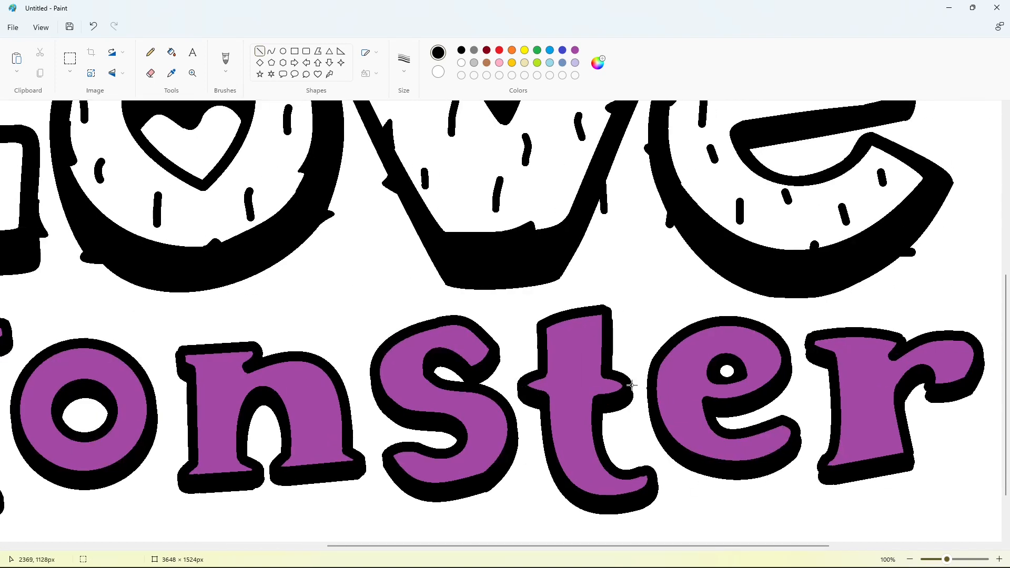
{"action": "scroll", "coordinate": [799, 439], "scroll_direction": "right", "scroll_amount": 3}
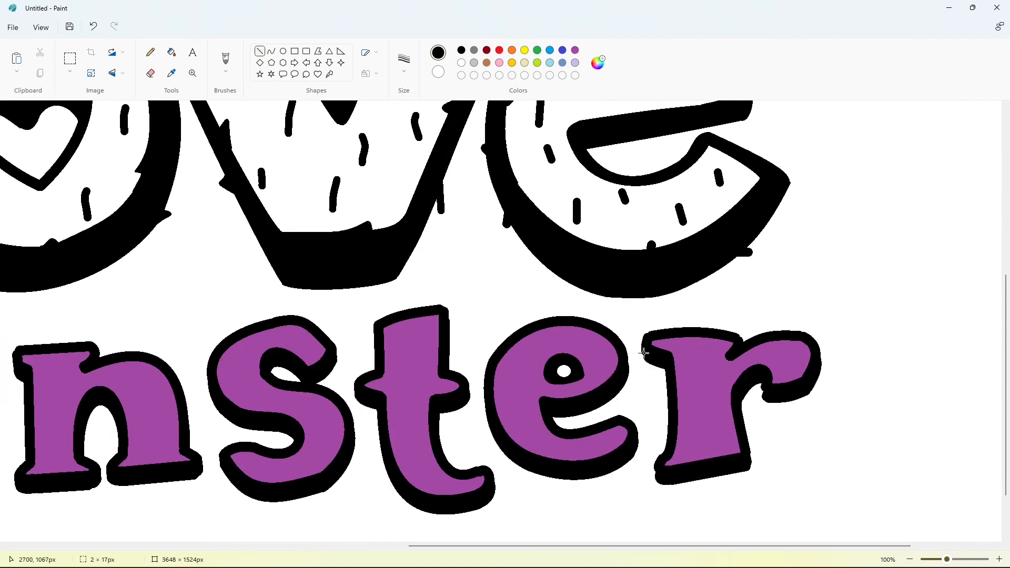
{"action": "left_click_drag", "start_coordinate": [763, 386], "coordinate": [765, 398]}
- Mix a slightly darker custom red and fill the four letters of "Love" with it
{"action": "left_click", "coordinate": [915, 562]}
{"action": "left_click", "coordinate": [172, 52]}
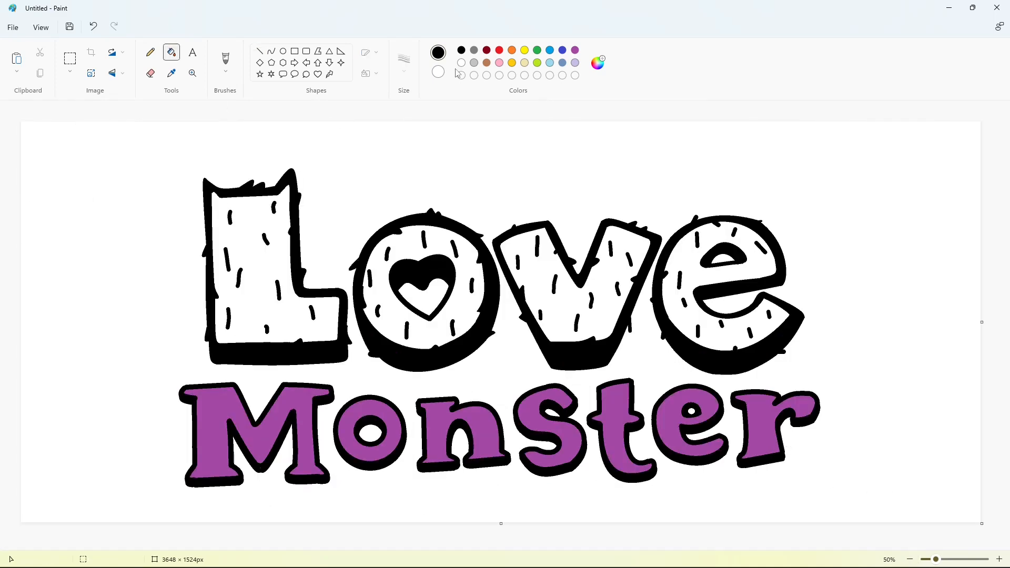
{"action": "left_click", "coordinate": [500, 50]}
{"action": "left_click", "coordinate": [598, 63]}
{"action": "left_click_drag", "start_coordinate": [542, 184], "coordinate": [541, 197]}
{"action": "left_click", "coordinate": [463, 417]}
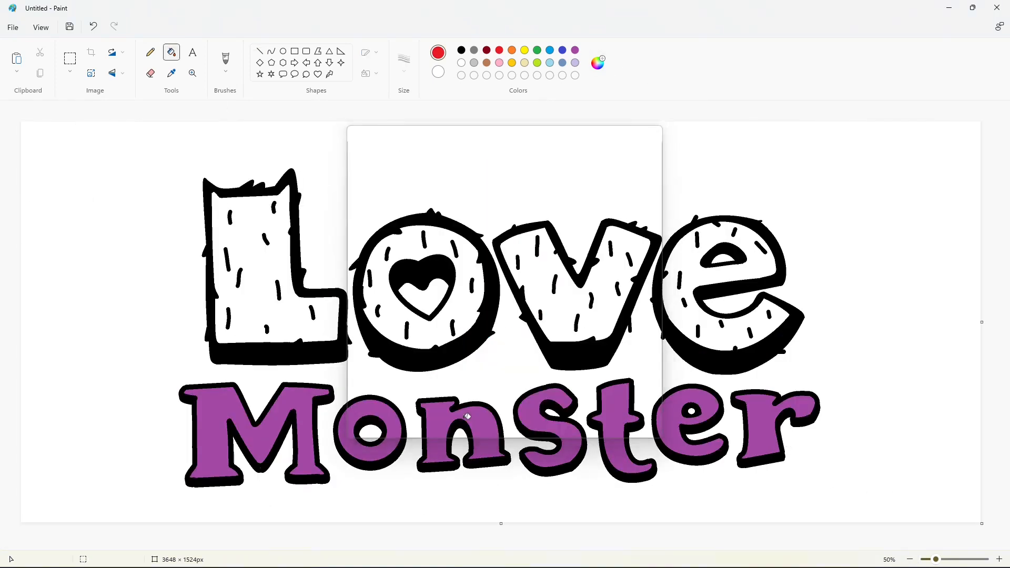
{"action": "left_click", "coordinate": [261, 266]}
{"action": "left_click", "coordinate": [393, 311]}
{"action": "left_click", "coordinate": [563, 306]}
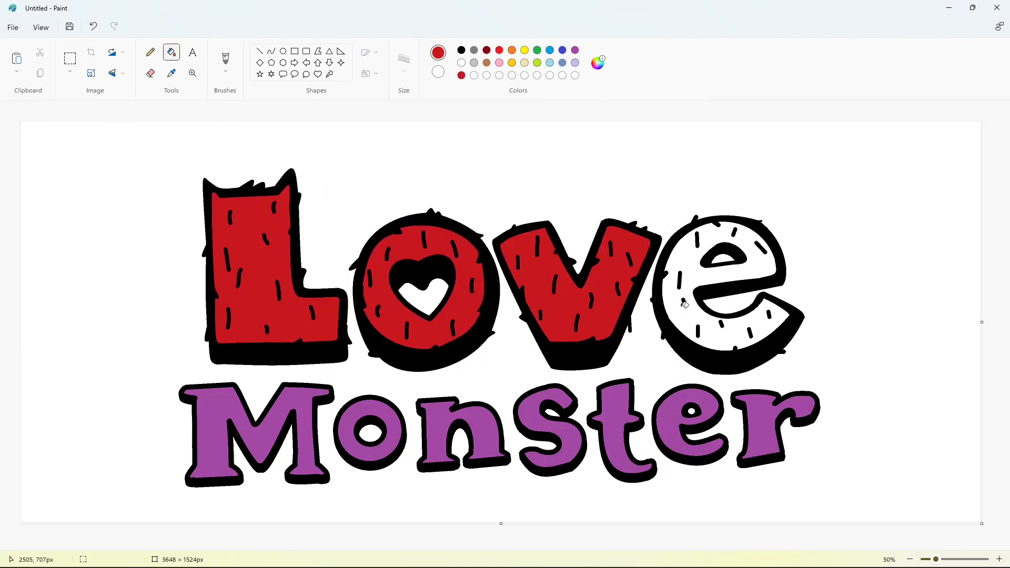
{"action": "left_click", "coordinate": [699, 280]}
- Refill all seven letters of "Monster" with white
{"action": "left_click", "coordinate": [462, 63]}
{"action": "left_click", "coordinate": [305, 397]}
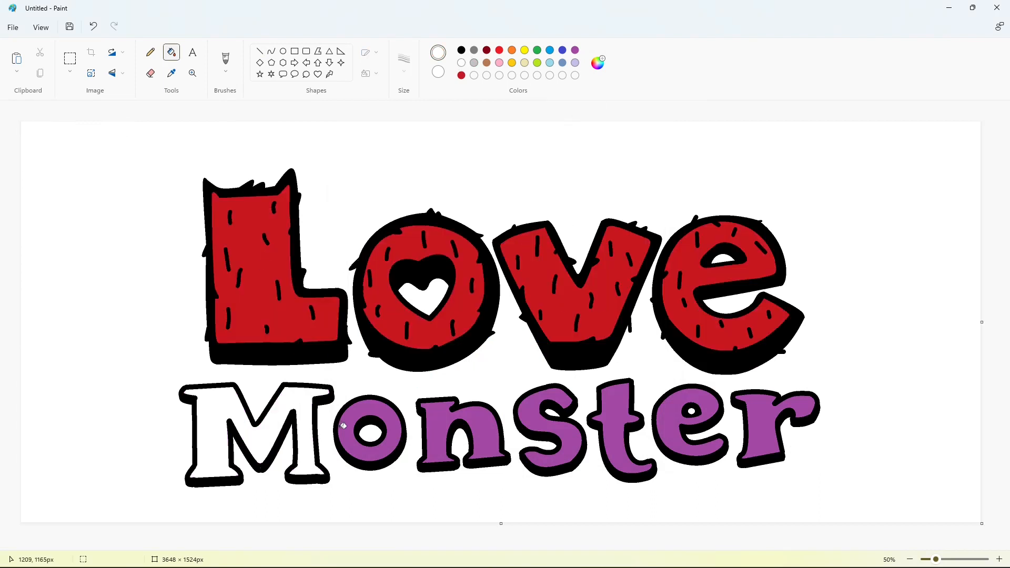
{"action": "left_click", "coordinate": [342, 425]}
{"action": "left_click", "coordinate": [435, 426]}
{"action": "left_click", "coordinate": [532, 418]}
{"action": "left_click", "coordinate": [623, 432]}
{"action": "left_click", "coordinate": [678, 444]}
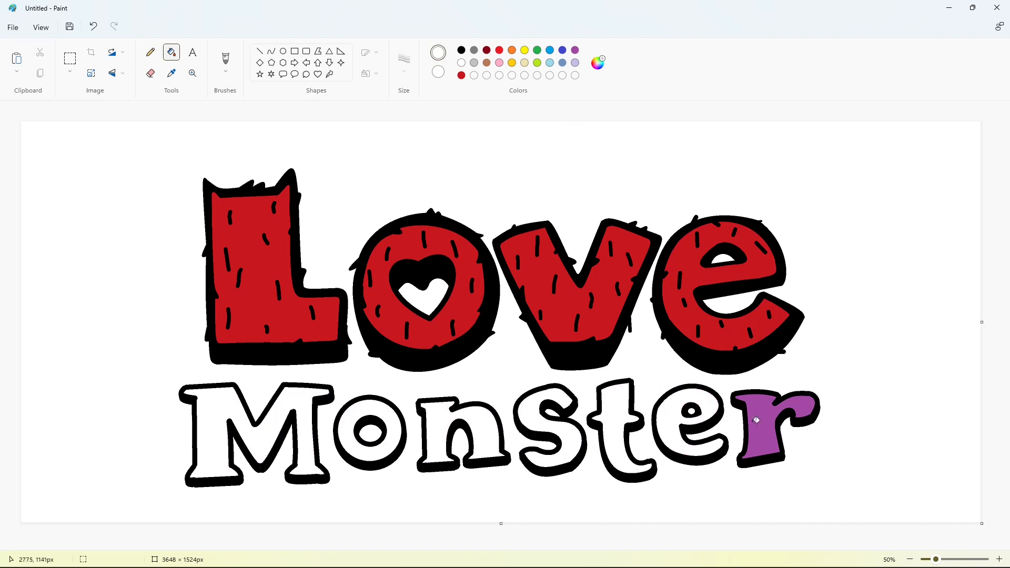
{"action": "left_click", "coordinate": [763, 416]}
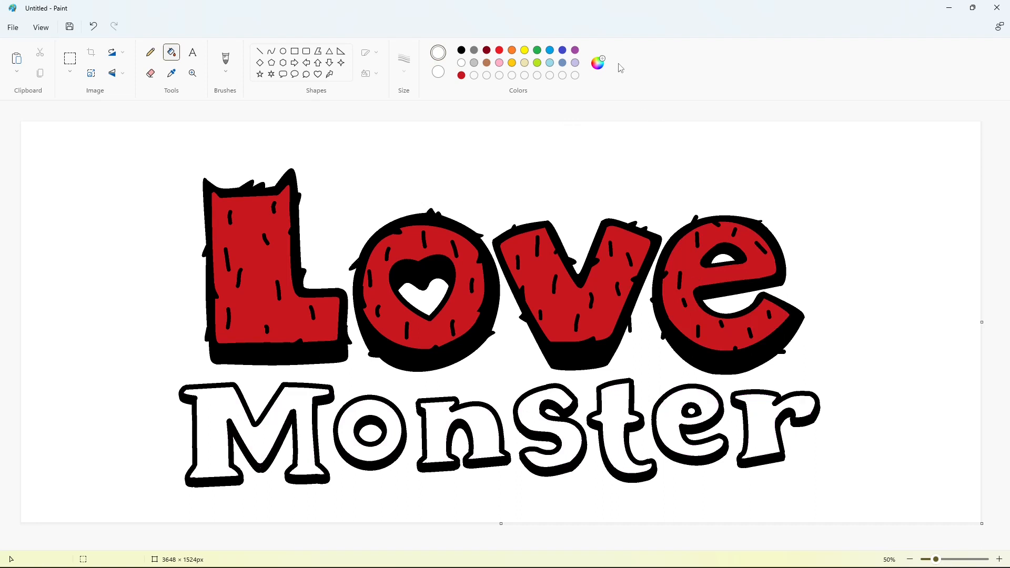